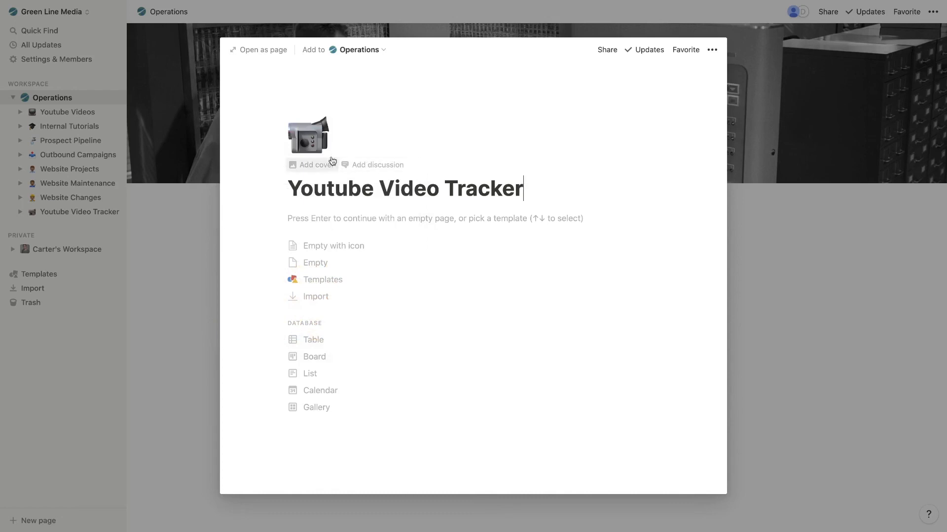
Set the page cover to the desert clapperboard photo found by searching Unsplash for "video".
{"action": "mouse_move", "coordinate": [458, 119]}
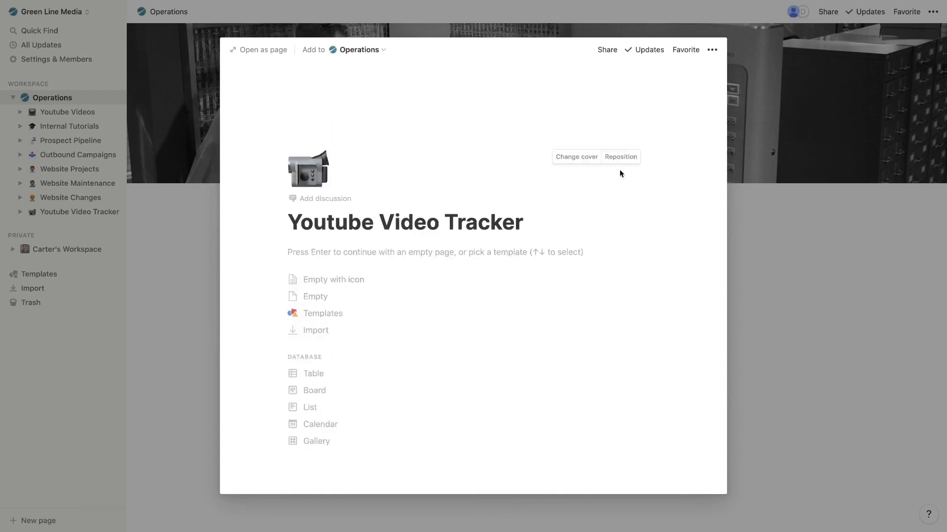
{"action": "left_click", "coordinate": [578, 157]}
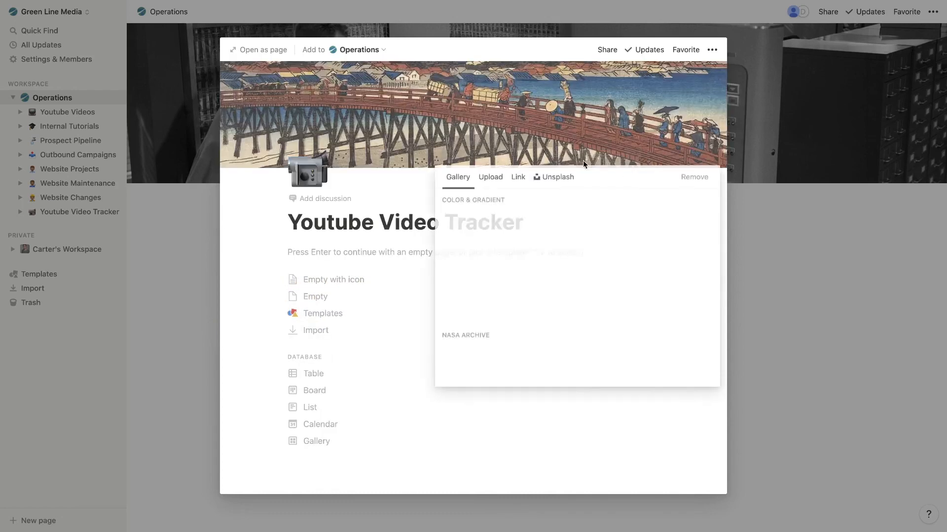
{"action": "left_click", "coordinate": [563, 181]}
{"action": "type", "text": "video"}
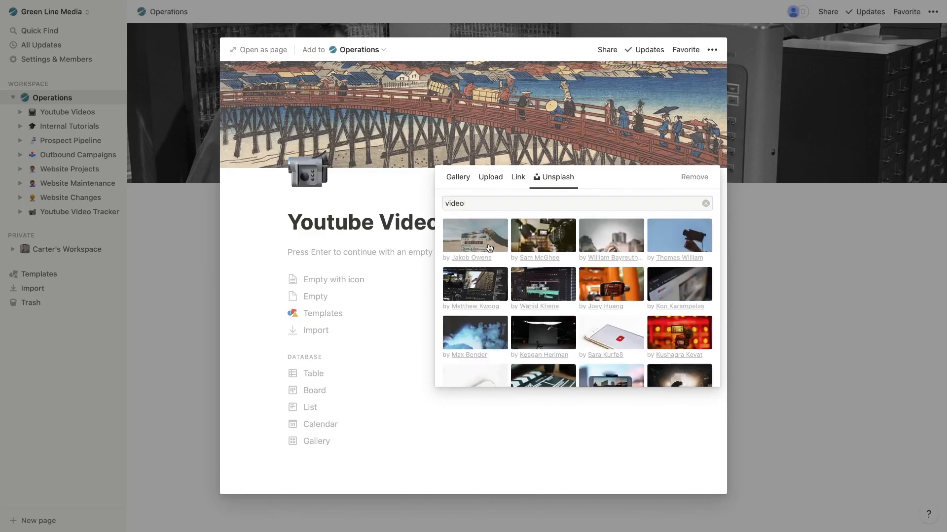
{"action": "left_click", "coordinate": [489, 248]}
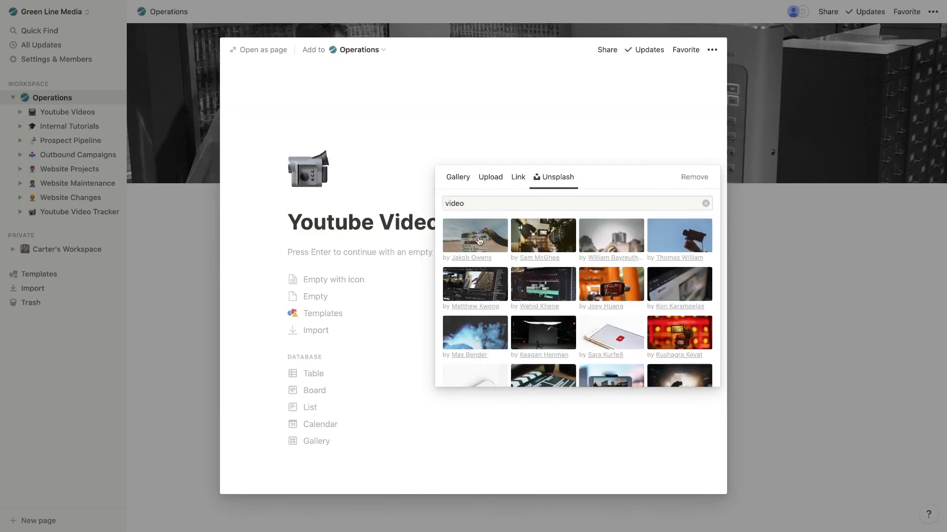
{"action": "left_click", "coordinate": [395, 173]}
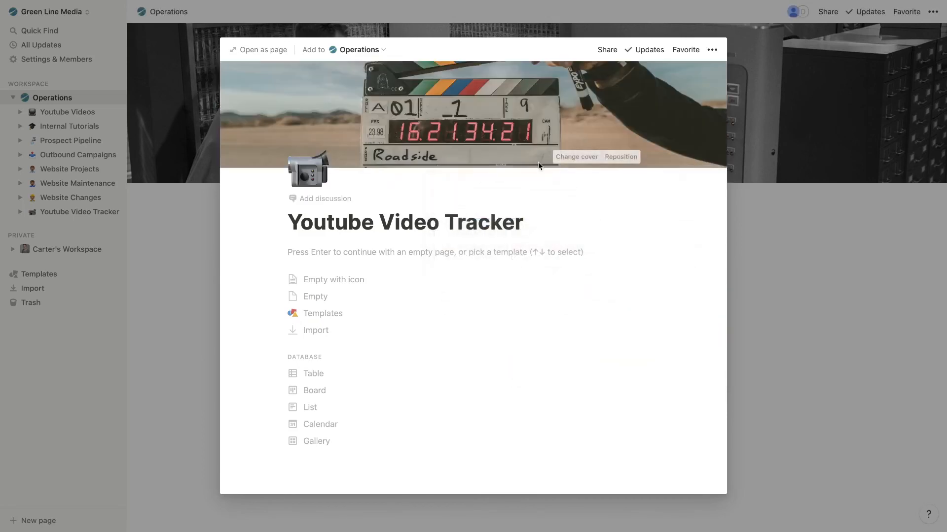
Open the Youtube Video Tracker as a full page and make it a table database.
{"action": "left_click", "coordinate": [258, 49]}
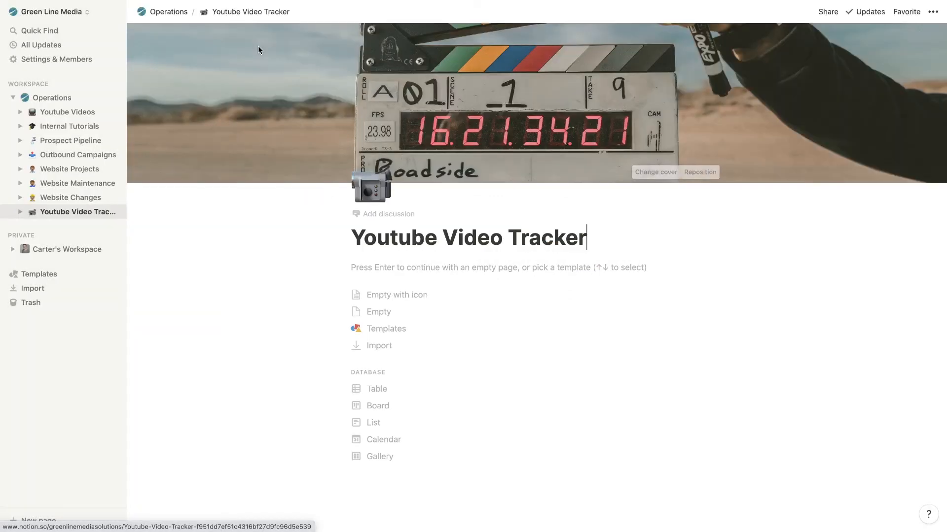
{"action": "left_click", "coordinate": [387, 389]}
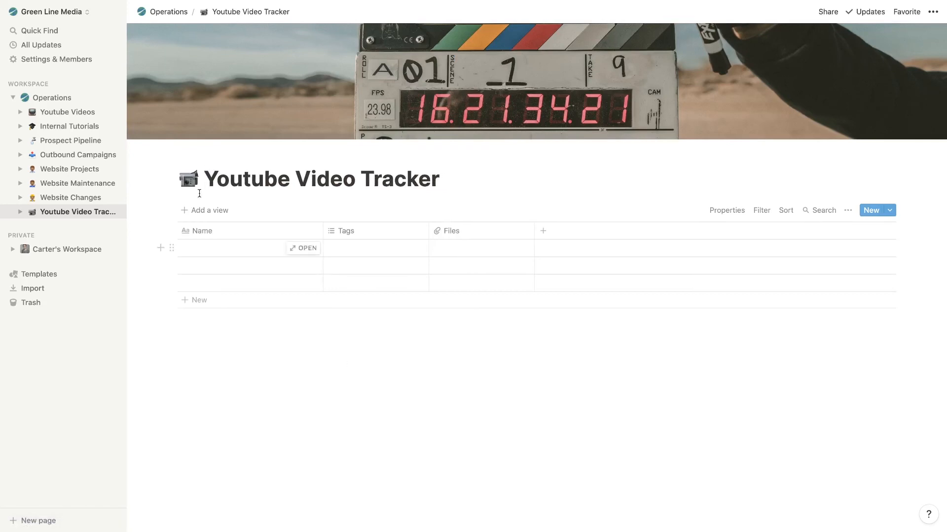
Rename the Name column to "Video Name" and narrow it.
{"action": "left_click", "coordinate": [222, 232]}
{"action": "type", "text": "Video Name"}
{"action": "key", "text": "Return"}
{"action": "left_click_drag", "start_coordinate": [328, 231], "coordinate": [292, 231]}
Rename the Tags column to "Stage" and change its property type to Select.
{"action": "left_click", "coordinate": [334, 229]}
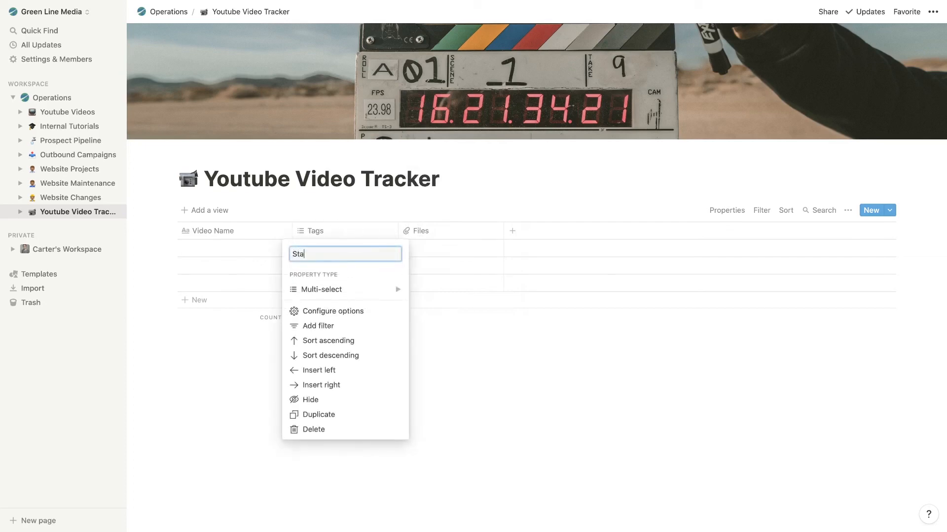
{"action": "left_click", "coordinate": [375, 290]}
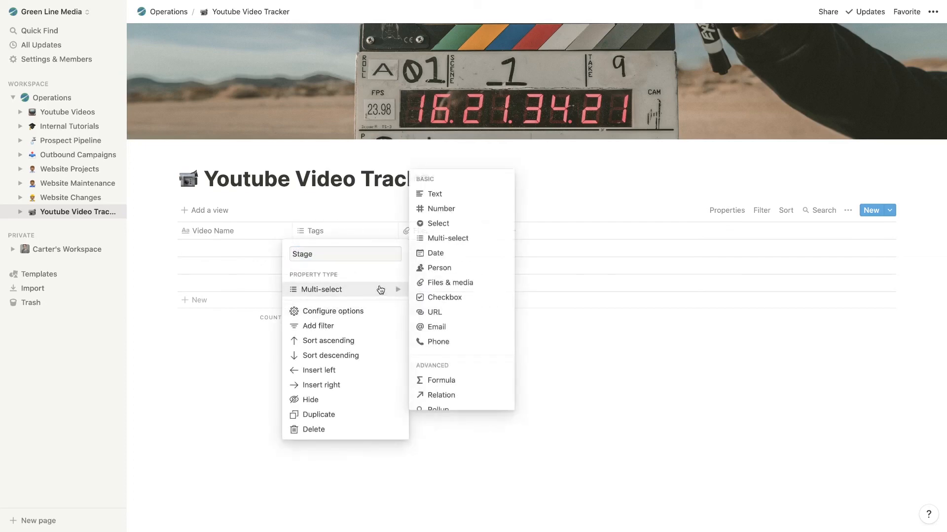
{"action": "left_click", "coordinate": [438, 224]}
Create the Stage options Planning, Filming, Editing, Posting and Published, with the first row set to Published.
{"action": "left_click", "coordinate": [346, 249]}
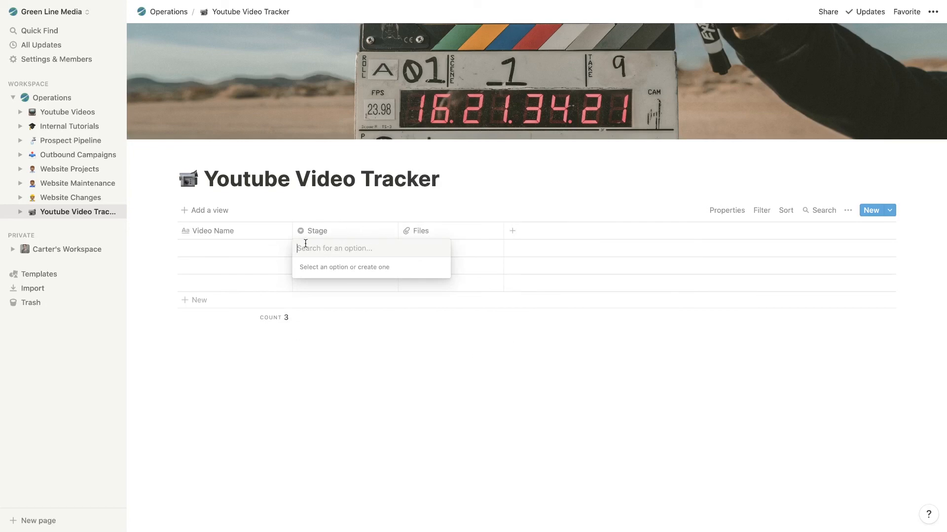
{"action": "type", "text": "Plann"}
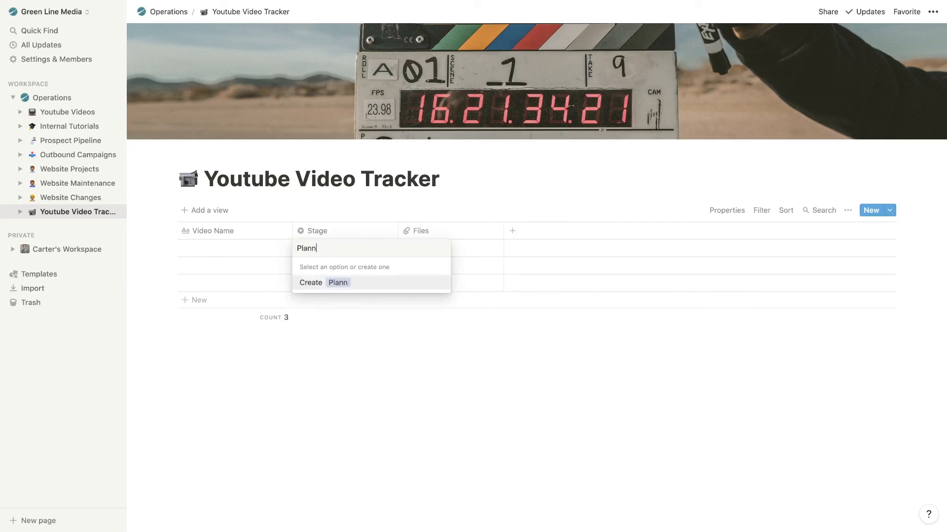
{"action": "type", "text": "ing"}
{"action": "key", "text": "Return"}
{"action": "type", "text": "Edit"}
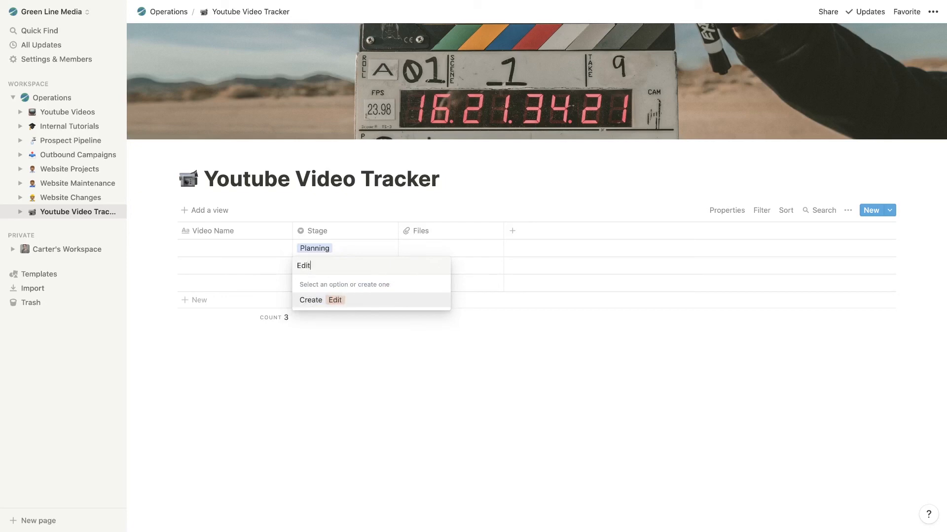
{"action": "type", "text": "ing"}
{"action": "key", "text": "Return"}
{"action": "key", "text": "Return"}
{"action": "type", "text": "Posting"}
{"action": "key", "text": "Return"}
{"action": "type", "text": "Published"}
{"action": "key", "text": "Return"}
Check the Stage option list in the first row and narrow the Stage column.
{"action": "left_click", "coordinate": [325, 250]}
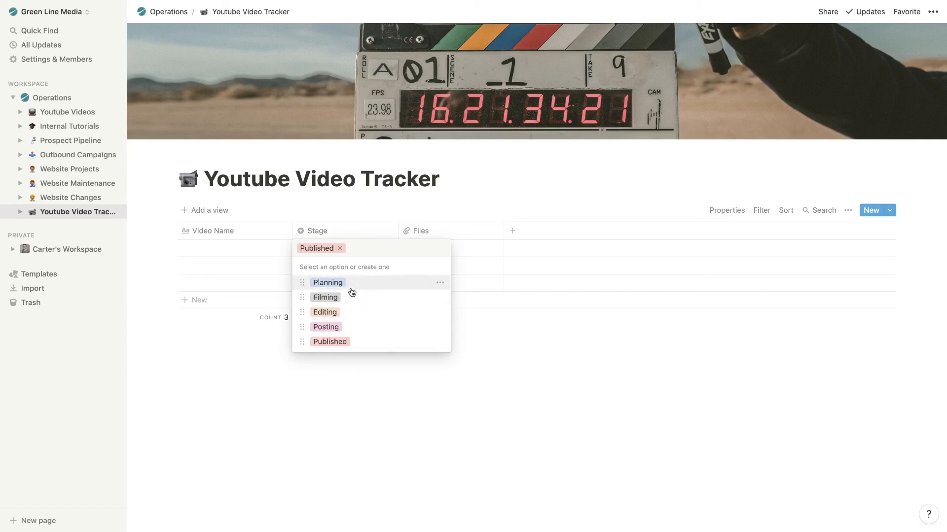
{"action": "key", "text": "Escape"}
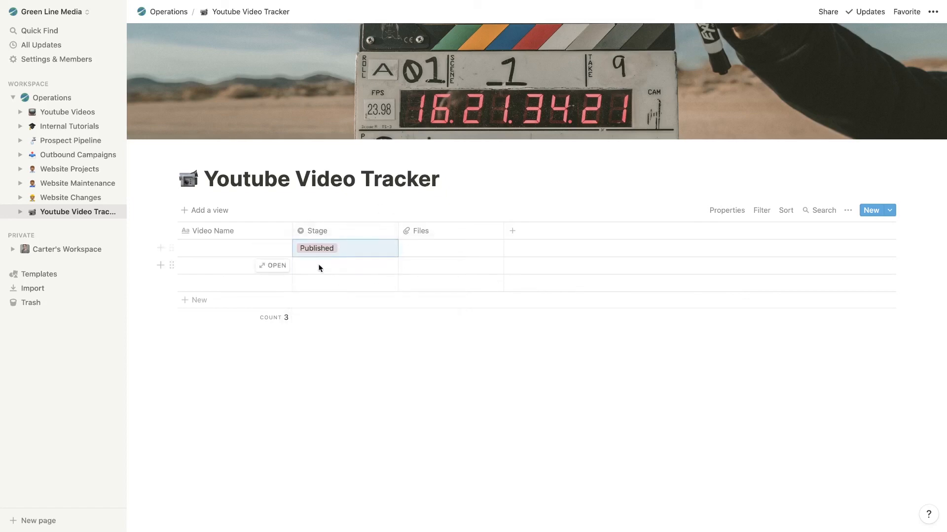
{"action": "left_click_drag", "start_coordinate": [397, 231], "coordinate": [345, 232]}
Set the colour of the Planning option to red and the Filming option to yellow.
{"action": "left_click", "coordinate": [335, 242]}
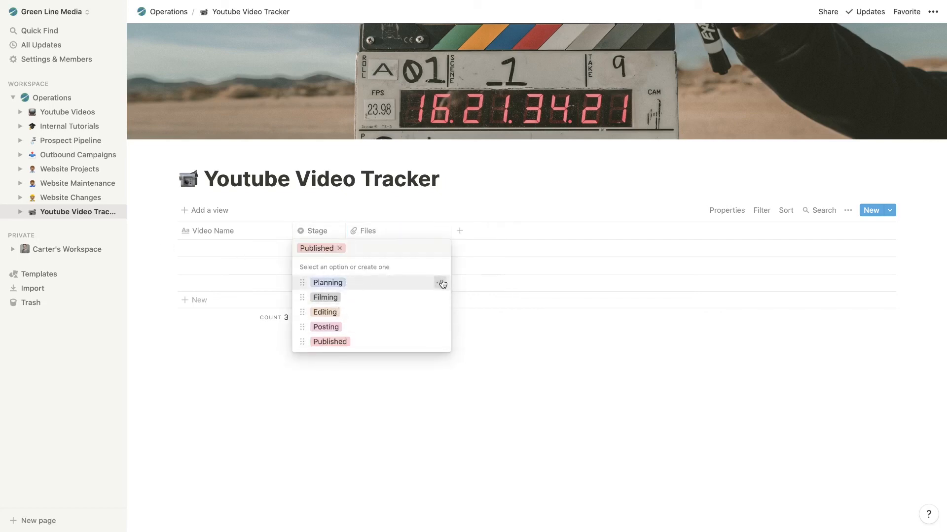
{"action": "left_click", "coordinate": [441, 283]}
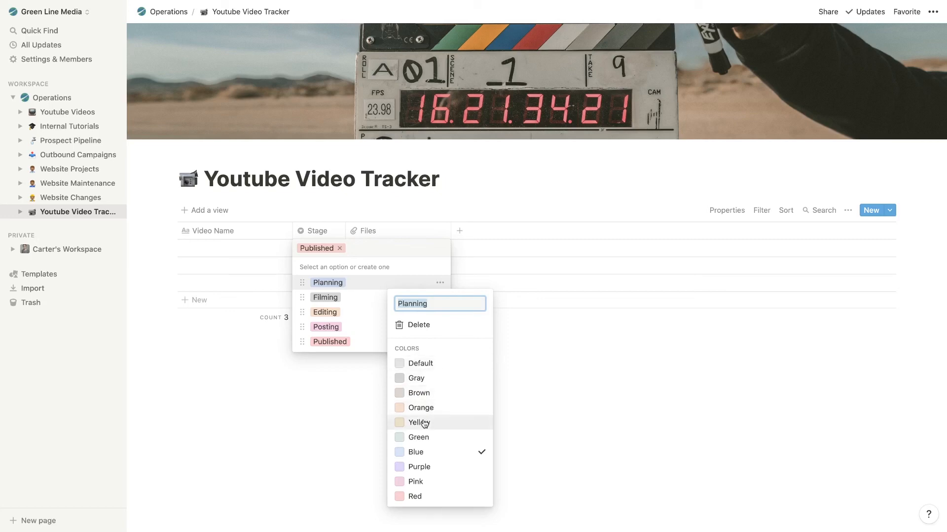
{"action": "left_click", "coordinate": [415, 497]}
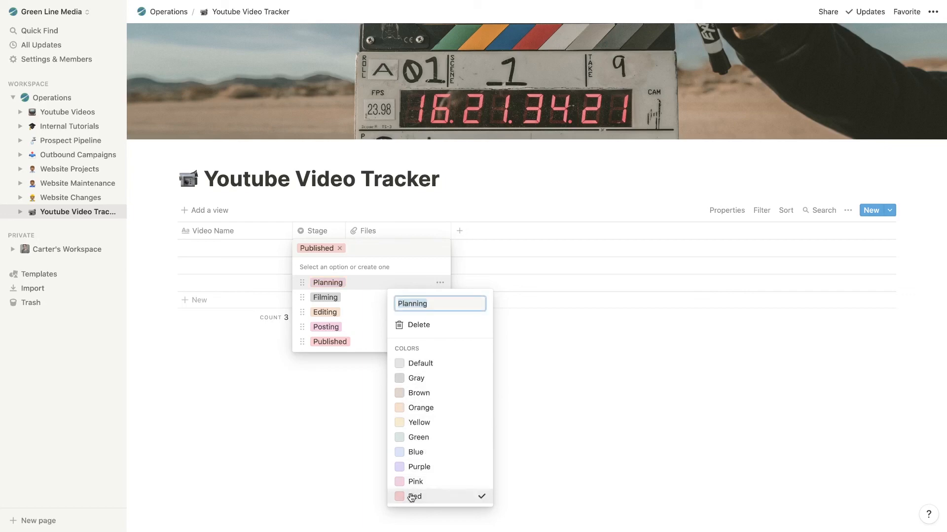
{"action": "left_click", "coordinate": [356, 293]}
{"action": "left_click", "coordinate": [440, 297]}
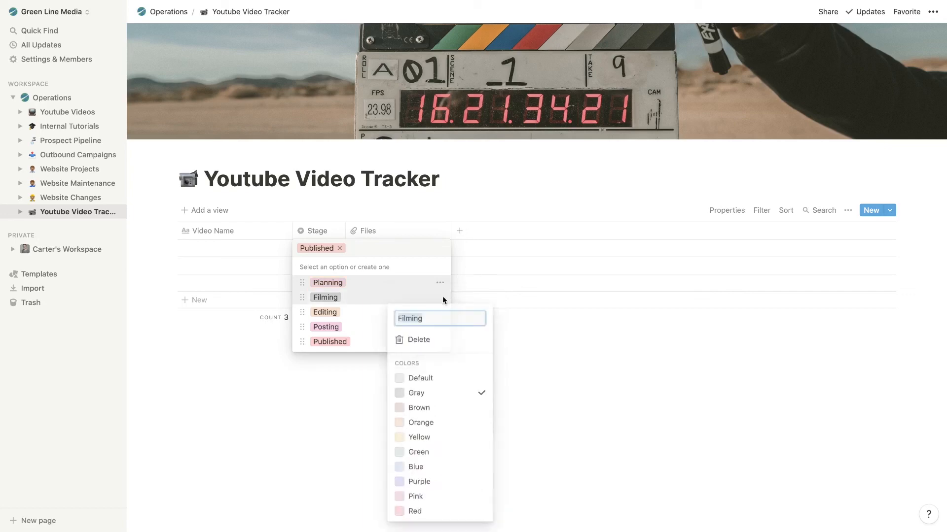
{"action": "left_click", "coordinate": [421, 437]}
{"action": "left_click", "coordinate": [359, 308]}
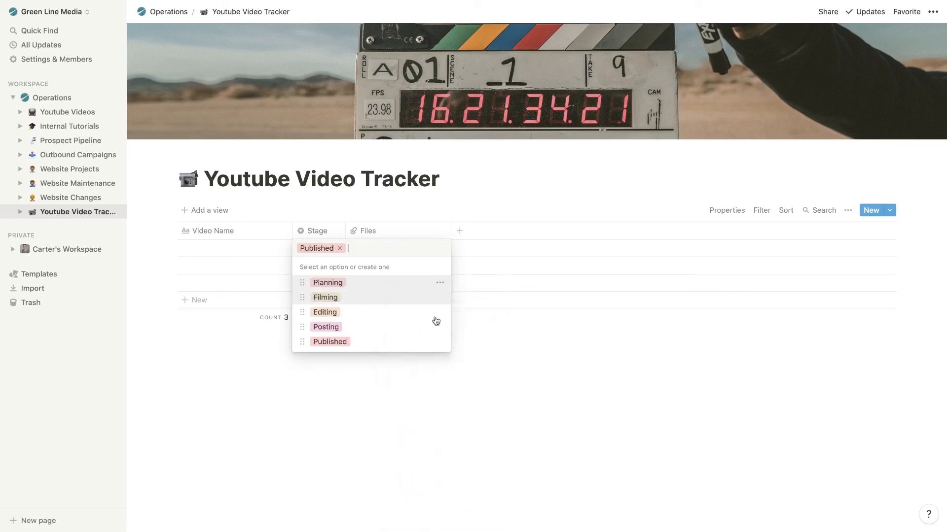
Set the Editing option to green, the Posting option to blue and the Published option to purple.
{"action": "left_click", "coordinate": [442, 313]}
{"action": "left_click", "coordinate": [419, 239]}
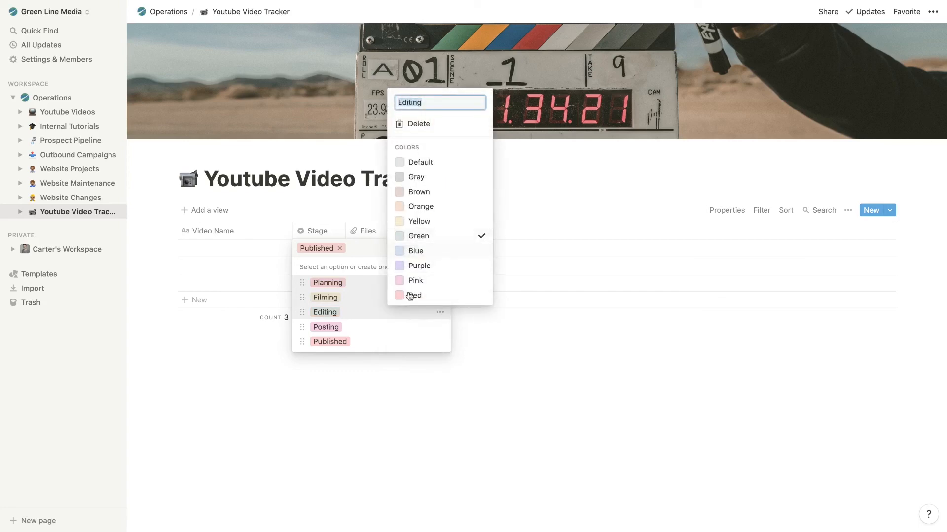
{"action": "left_click", "coordinate": [359, 343]}
{"action": "left_click", "coordinate": [440, 327]}
{"action": "left_click", "coordinate": [434, 266]}
{"action": "left_click", "coordinate": [435, 332]}
{"action": "left_click", "coordinate": [440, 342]}
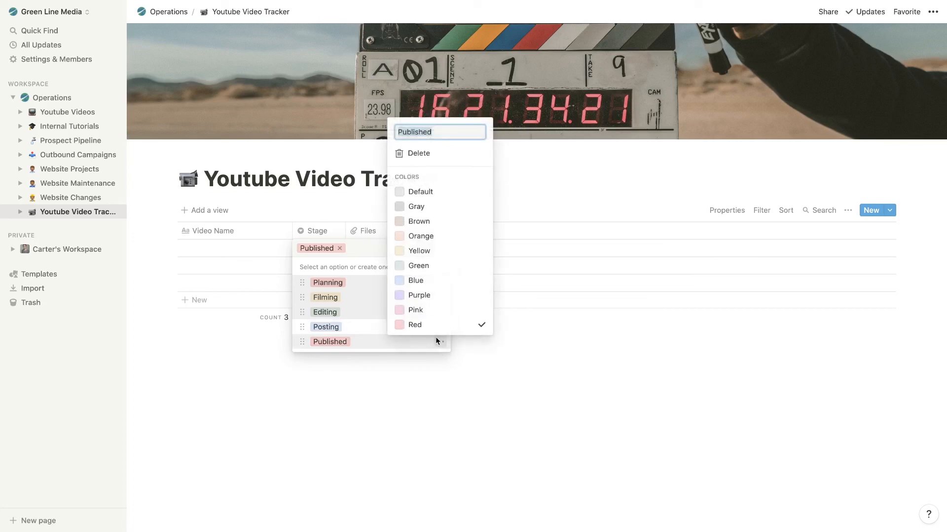
{"action": "left_click", "coordinate": [421, 295]}
{"action": "left_click", "coordinate": [339, 423]}
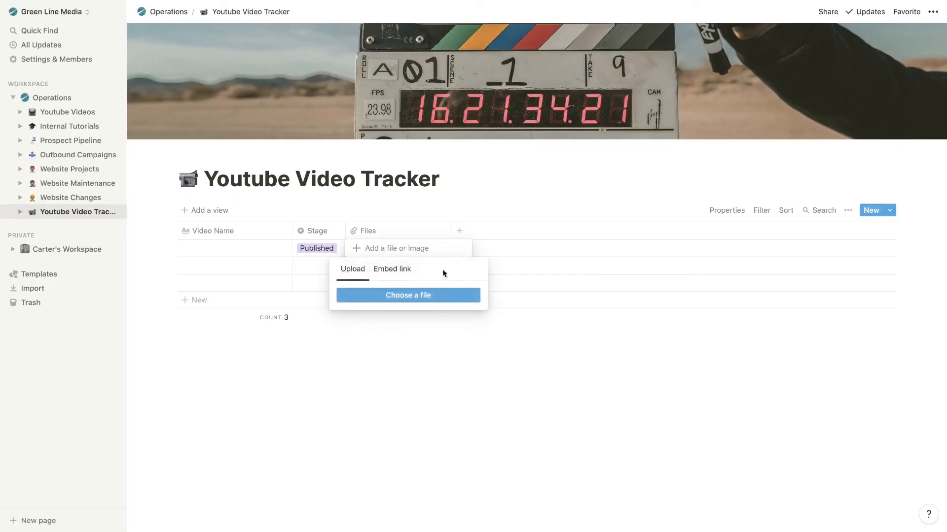
{"action": "left_click", "coordinate": [437, 299]}
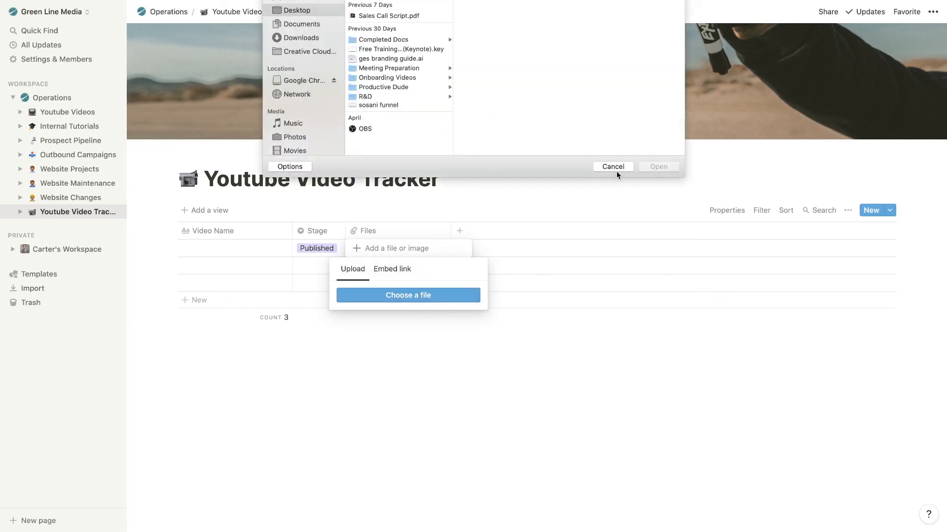
{"action": "left_click", "coordinate": [613, 167]}
{"action": "key", "text": "Escape"}
Change the Files column's property type to URL and rename the column "Source Files".
{"action": "left_click", "coordinate": [386, 231]}
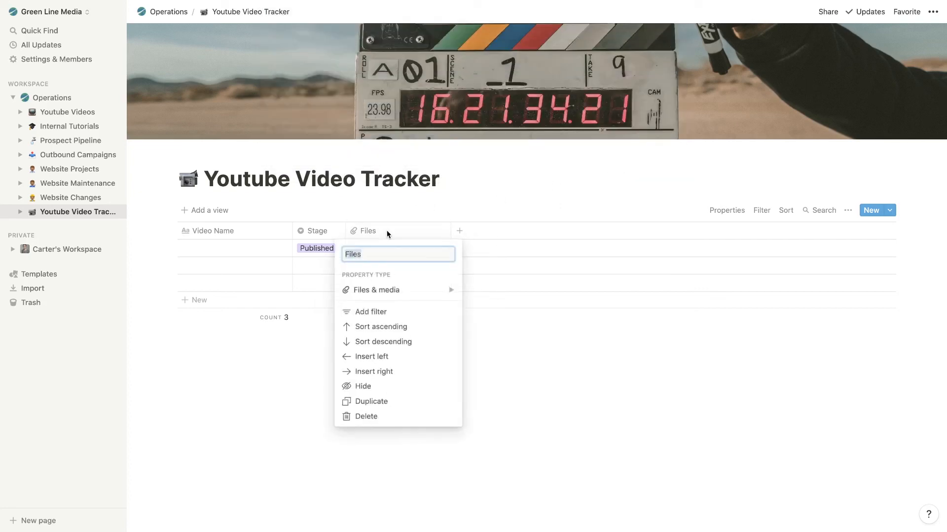
{"action": "mouse_move", "coordinate": [434, 292]}
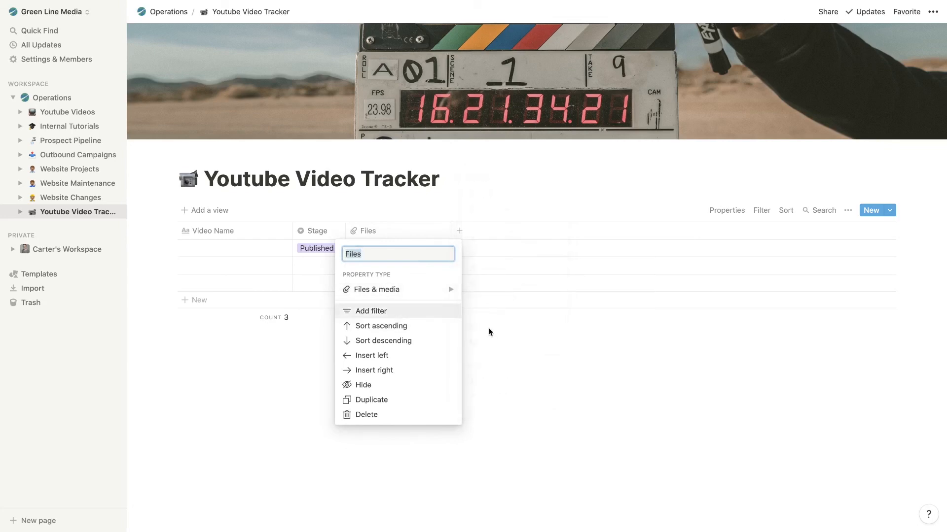
{"action": "scroll", "coordinate": [507, 294], "scroll_direction": "down", "scroll_amount": 2}
{"action": "scroll", "coordinate": [507, 295], "scroll_direction": "up", "scroll_amount": 2}
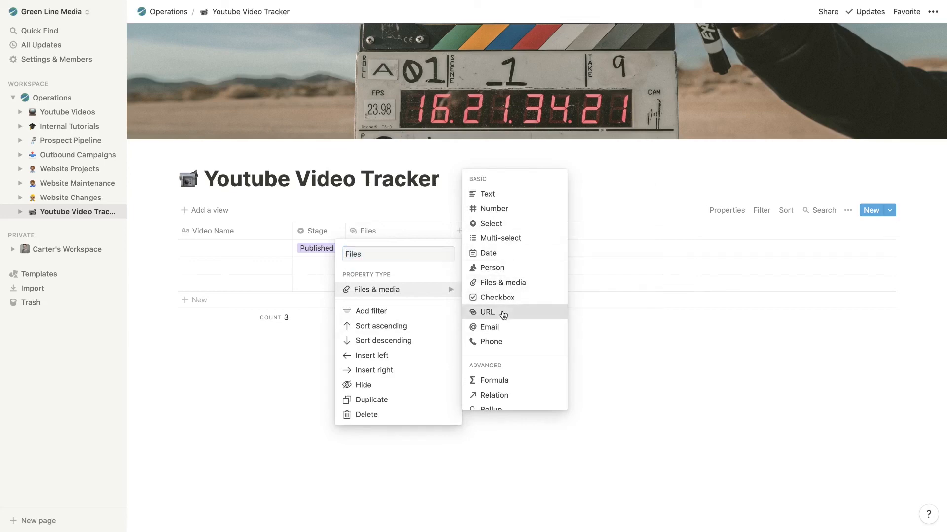
{"action": "left_click", "coordinate": [496, 312]}
{"action": "left_click", "coordinate": [377, 230]}
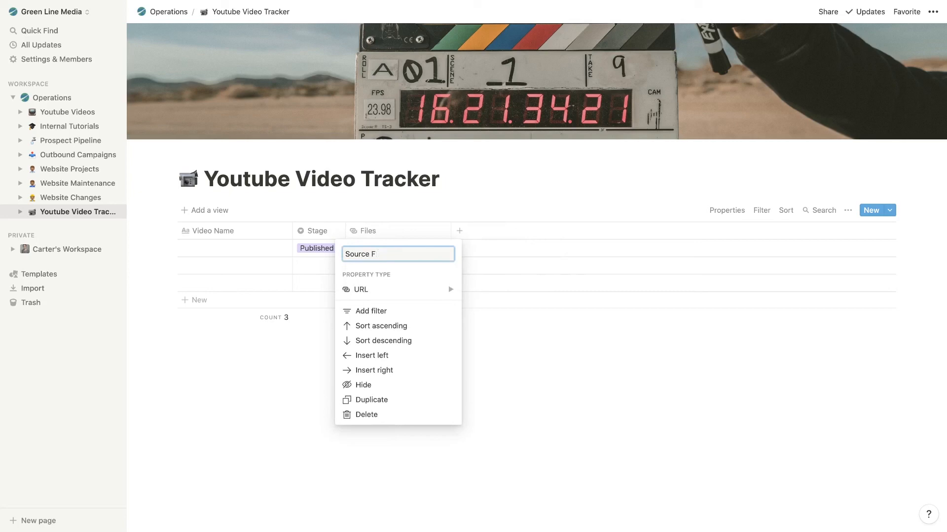
{"action": "type", "text": "Source Files"}
{"action": "key", "text": "Return"}
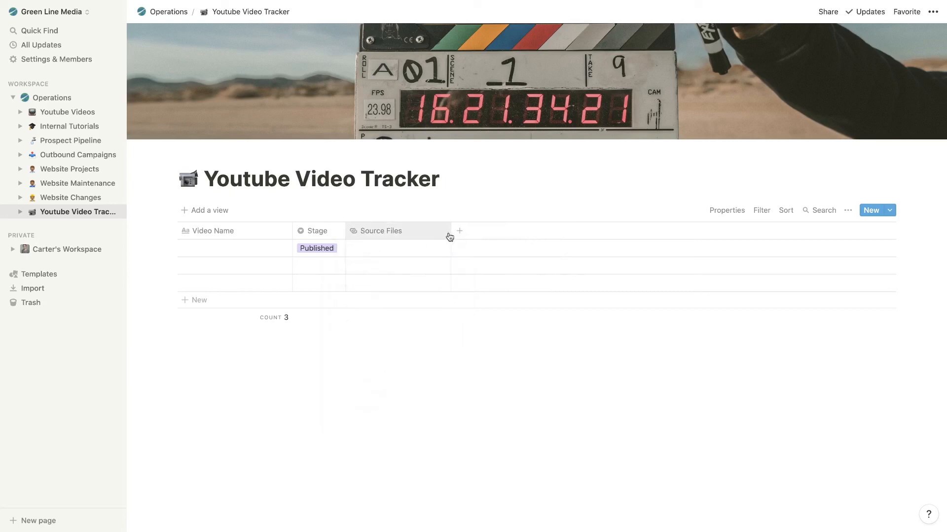
Narrow the Source Files and Video Name columns to fit their headings.
{"action": "left_click", "coordinate": [383, 247]}
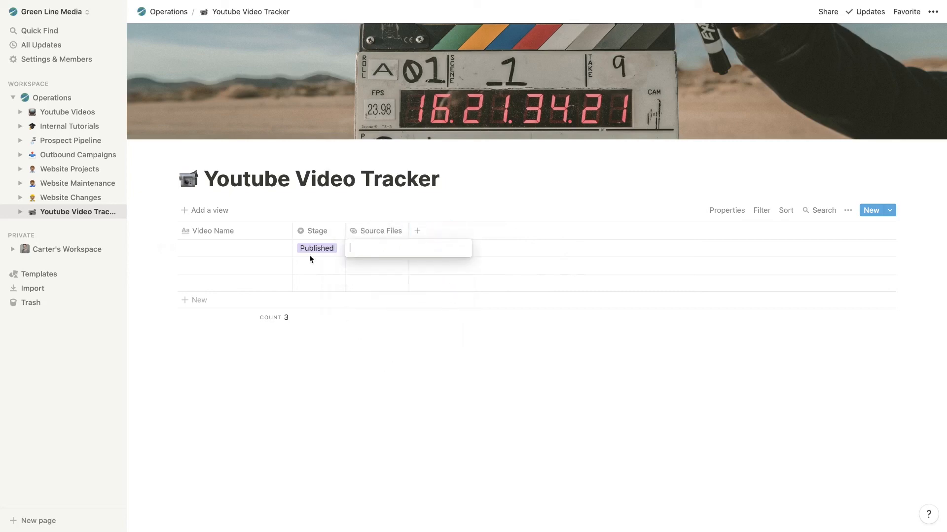
{"action": "key", "text": "Escape"}
{"action": "left_click_drag", "start_coordinate": [294, 226], "coordinate": [241, 230]}
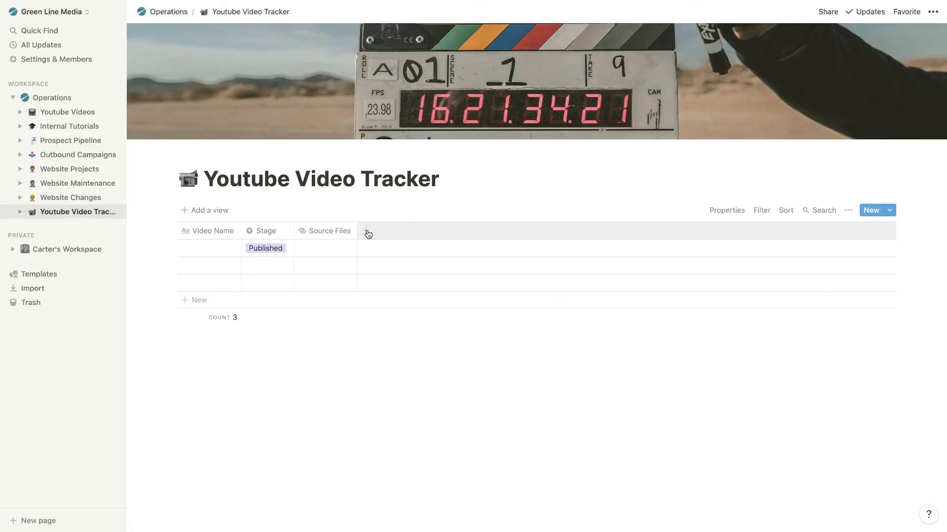
Add a Date property column named "Target Posting Date" and narrow it to fit its heading.
{"action": "left_click", "coordinate": [365, 232]}
{"action": "mouse_move", "coordinate": [431, 291]}
{"action": "type", "text": "Targ"}
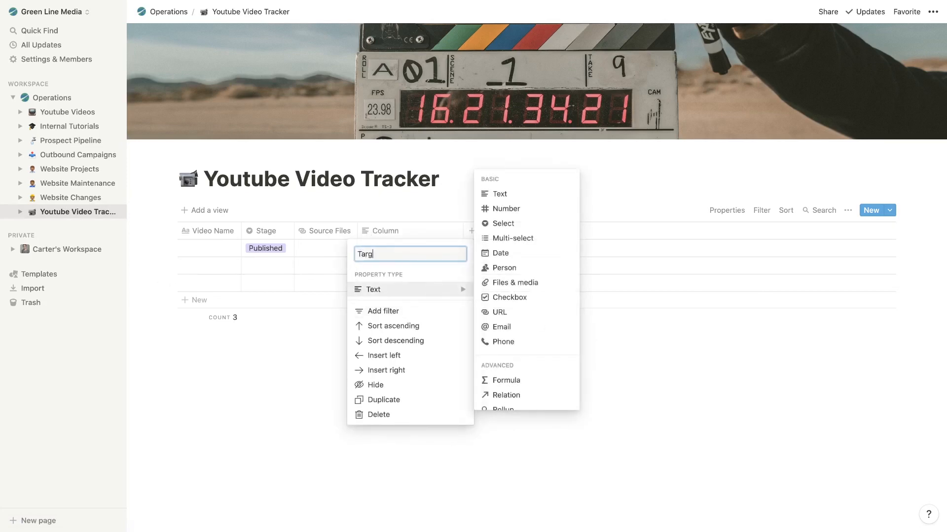
{"action": "type", "text": "et Posting Date"}
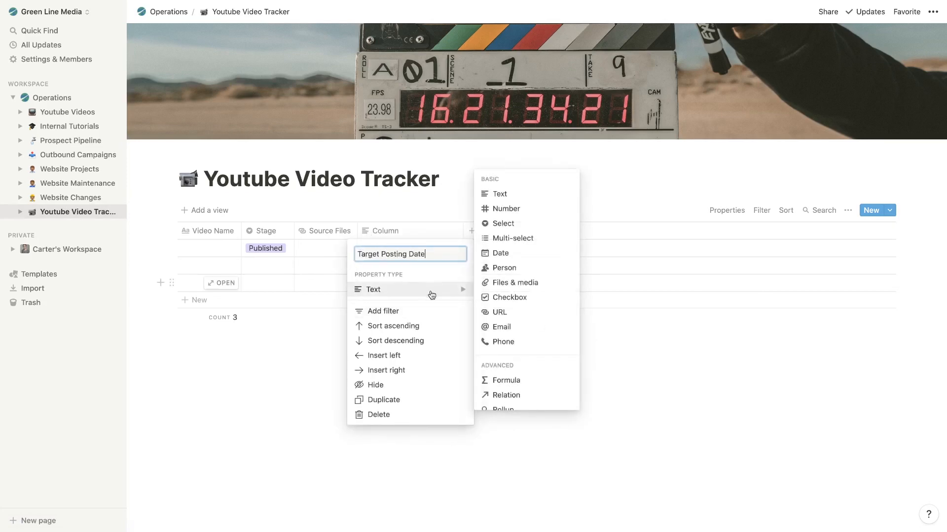
{"action": "left_click", "coordinate": [500, 253]}
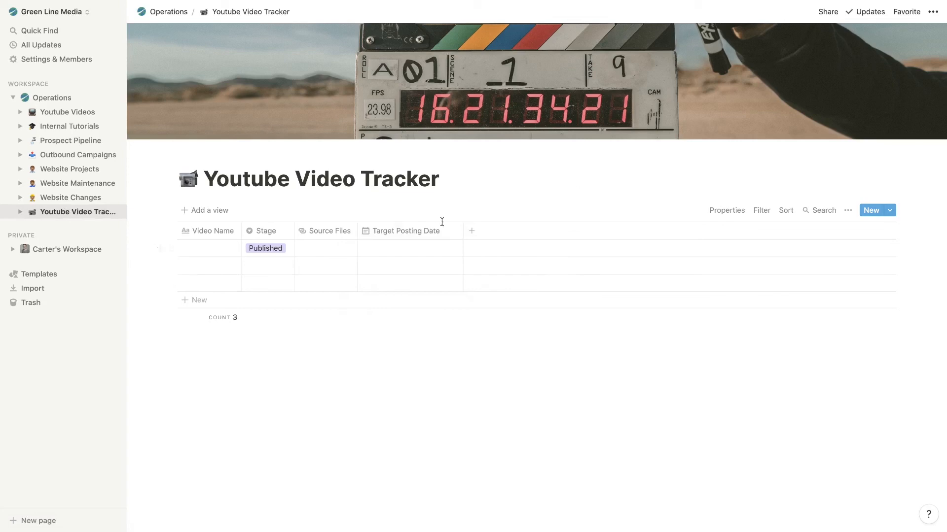
{"action": "left_click_drag", "start_coordinate": [463, 231], "coordinate": [453, 232]}
Set the first row's Target Posting Date to Jul 31, 2020, leaving its Stage as Published.
{"action": "left_click", "coordinate": [265, 248]}
{"action": "left_click", "coordinate": [386, 390]}
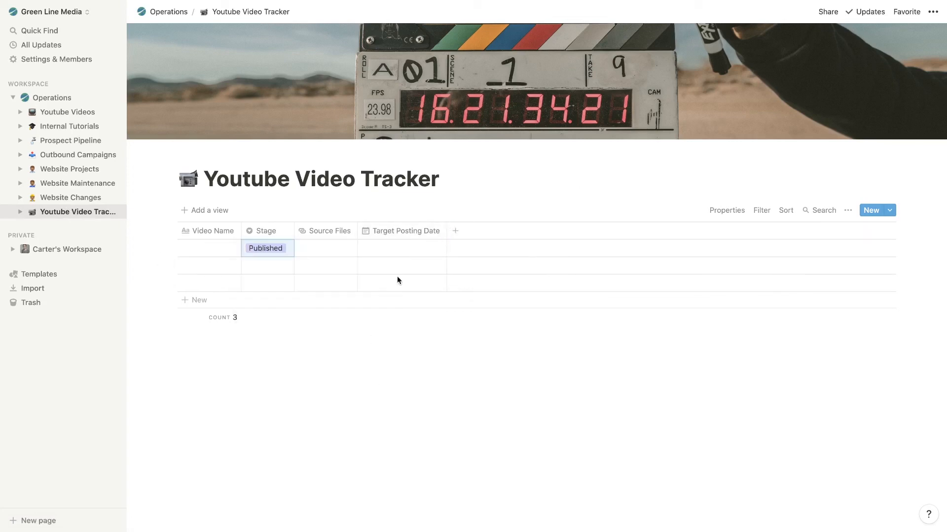
{"action": "left_click", "coordinate": [410, 253]}
{"action": "left_click", "coordinate": [457, 374]}
{"action": "left_click", "coordinate": [308, 366]}
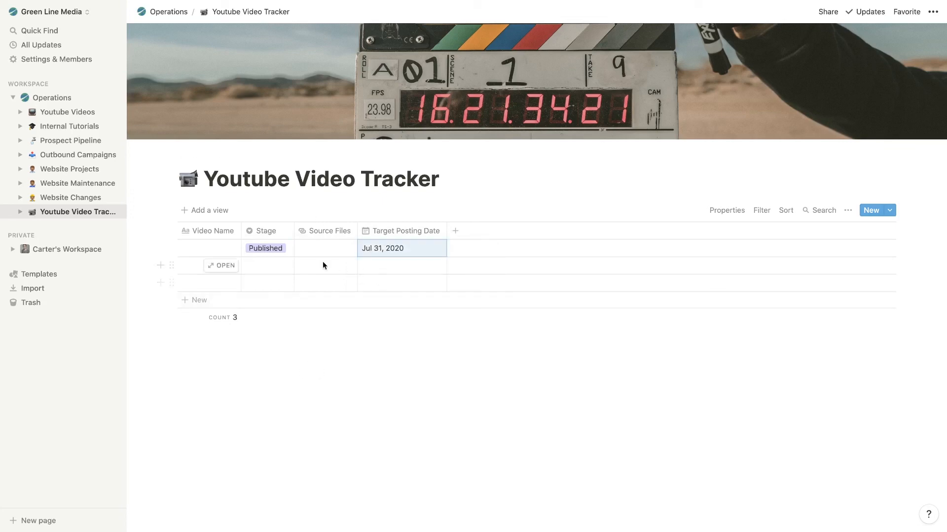
Try the Planning and Filming options in the first row's Stage, and clear the cell.
{"action": "left_click", "coordinate": [506, 213]}
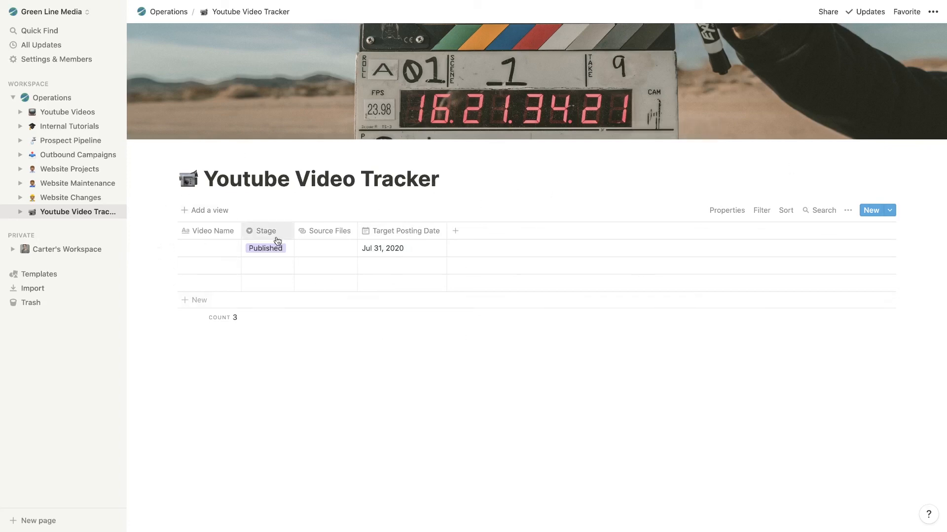
{"action": "left_click", "coordinate": [264, 248]}
{"action": "left_click", "coordinate": [279, 282]}
{"action": "left_click", "coordinate": [284, 252]}
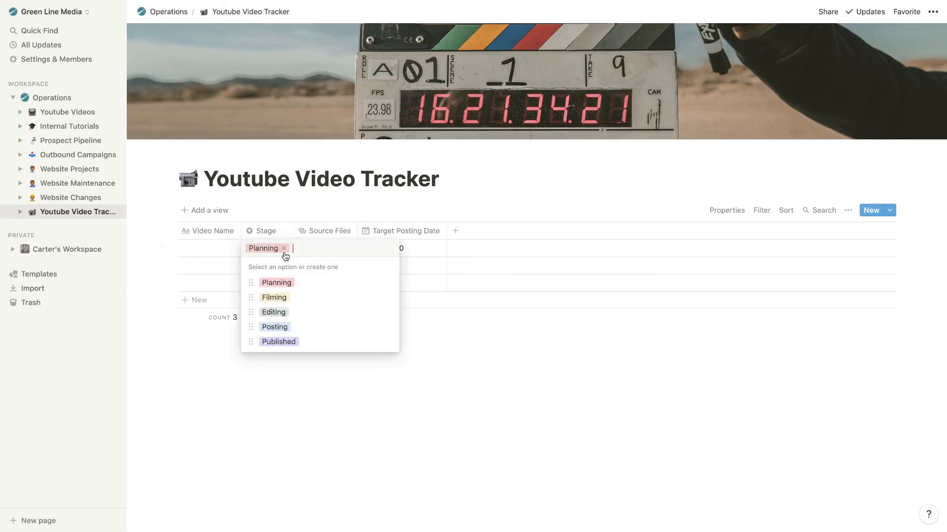
{"action": "left_click", "coordinate": [282, 298]}
{"action": "left_click", "coordinate": [285, 256]}
{"action": "left_click", "coordinate": [282, 282]}
{"action": "left_click", "coordinate": [279, 250]}
{"action": "left_click", "coordinate": [282, 285]}
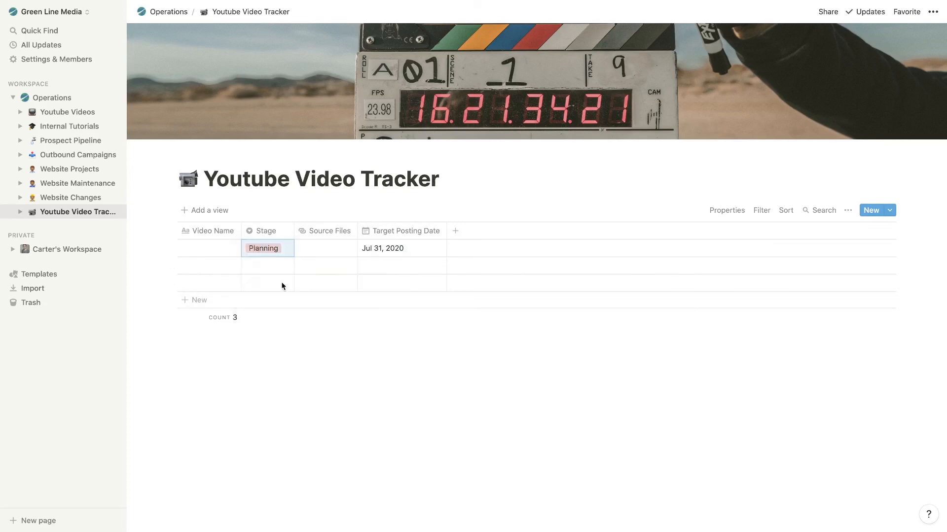
{"action": "left_click", "coordinate": [287, 250]}
{"action": "left_click", "coordinate": [289, 248]}
{"action": "key", "text": "Escape"}
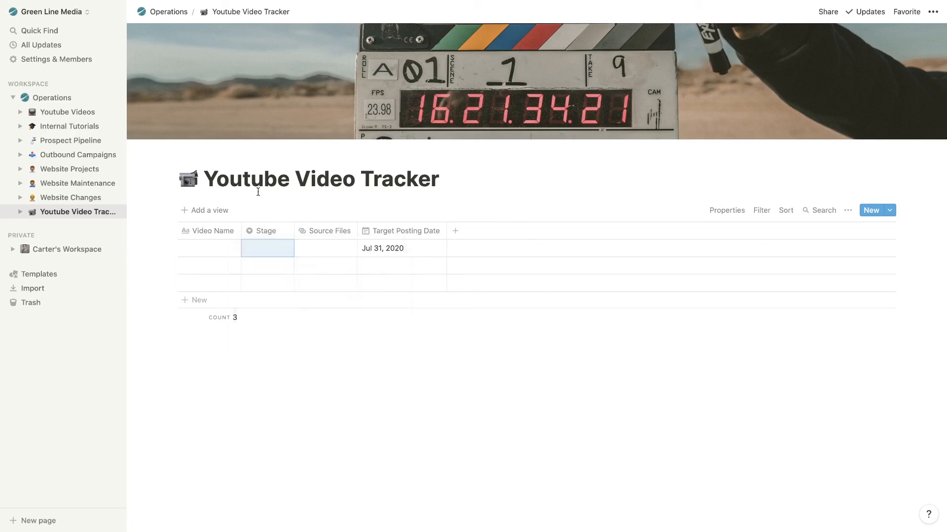
Create a new table view of the database named "Planning and Filming".
{"action": "left_click", "coordinate": [219, 210]}
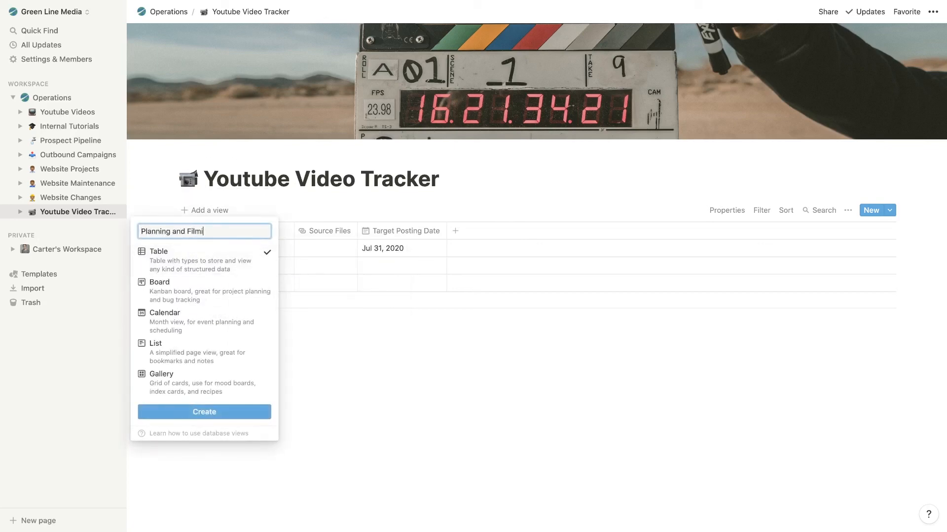
{"action": "left_click", "coordinate": [202, 413]}
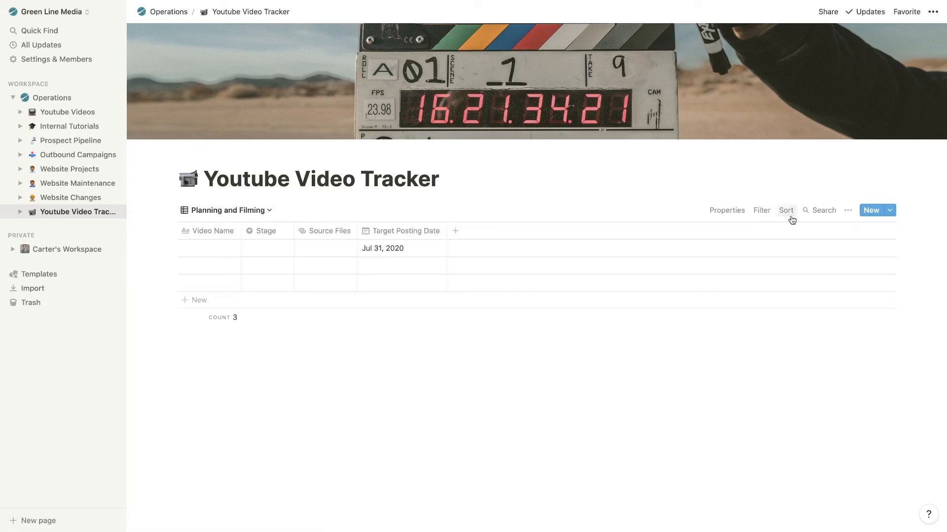
Set the Stage of the three rows to Planning, Filming and Editing, one per row in that order.
{"action": "left_click", "coordinate": [261, 255]}
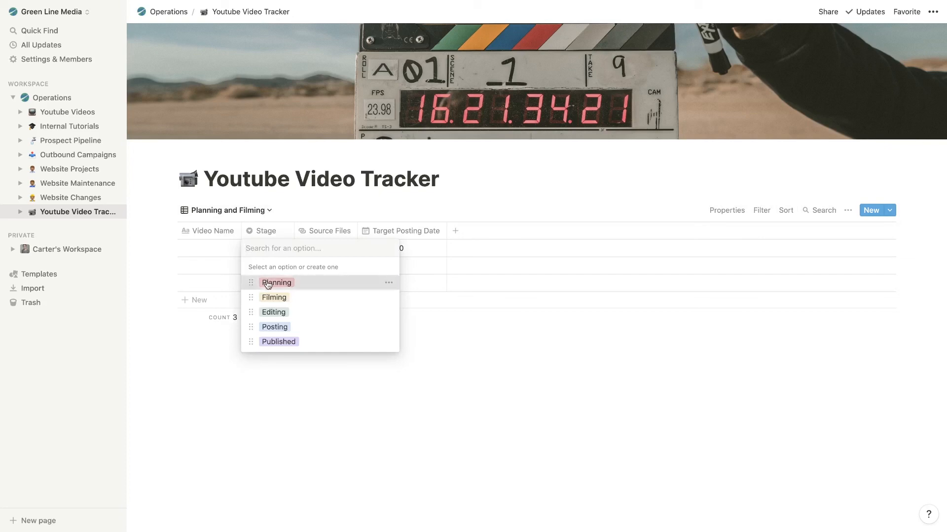
{"action": "left_click", "coordinate": [275, 281]}
{"action": "left_click", "coordinate": [269, 266]}
{"action": "left_click", "coordinate": [274, 314]}
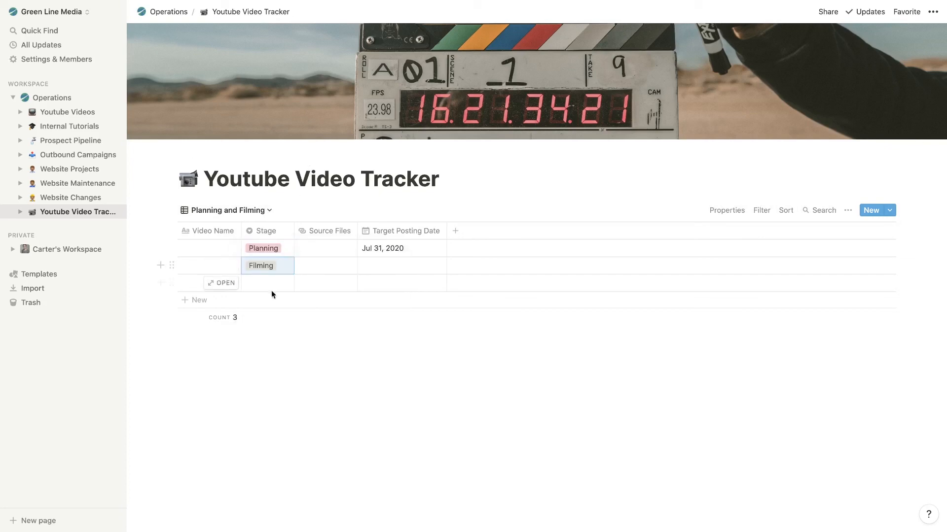
{"action": "left_click", "coordinate": [271, 289]}
{"action": "left_click", "coordinate": [274, 347]}
{"action": "left_click", "coordinate": [560, 164]}
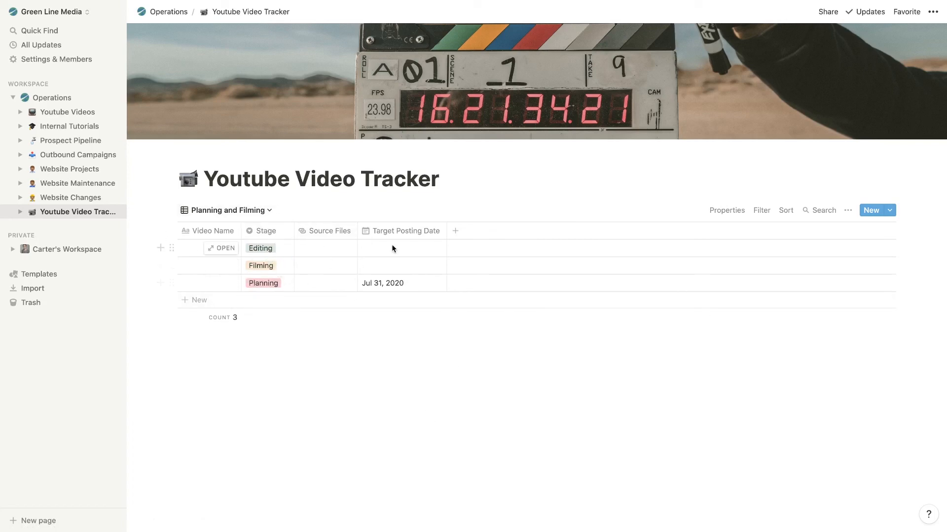
Fill in the Video Name of the three rows as Video 1, Video 2 and Video 3.
{"action": "left_click", "coordinate": [191, 249]}
{"action": "type", "text": "Video 1"}
{"action": "key", "text": "Return"}
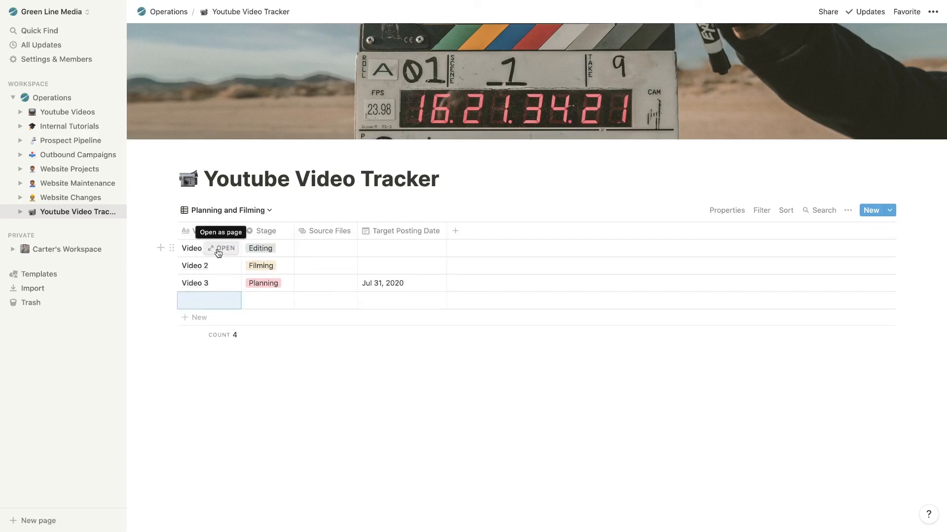
Open the Video 1 page, add a bulleted outline entry to its body and close the page.
{"action": "left_click", "coordinate": [217, 248]}
{"action": "left_click", "coordinate": [314, 272]}
{"action": "type", "text": "-"}
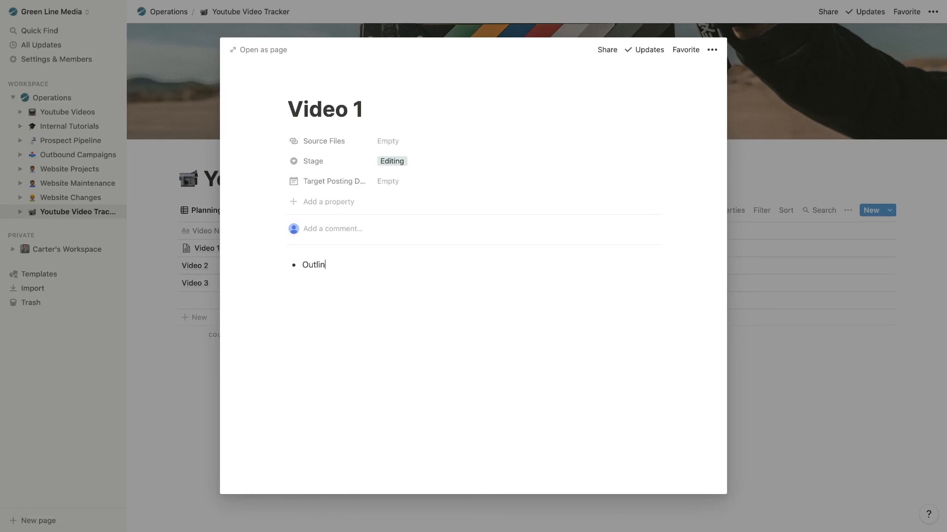
{"action": "left_click", "coordinate": [193, 265]}
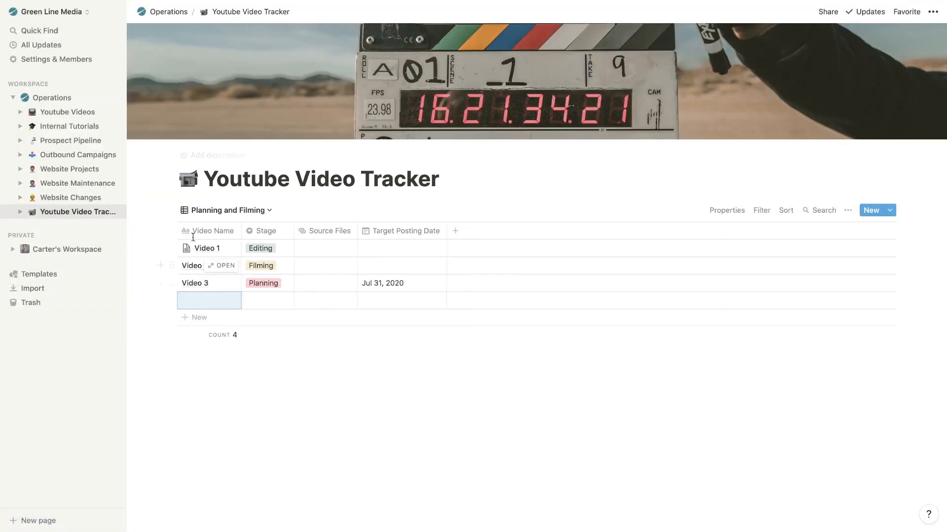
Create a database template titled "New Video Template" with the video camera emoji as its icon.
{"action": "left_click", "coordinate": [890, 211]}
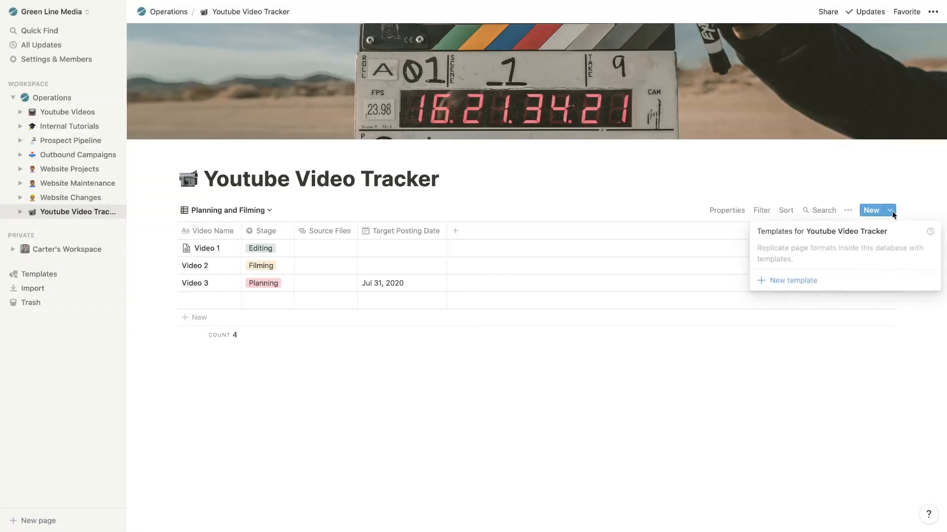
{"action": "left_click", "coordinate": [793, 280]}
{"action": "left_click", "coordinate": [291, 109]}
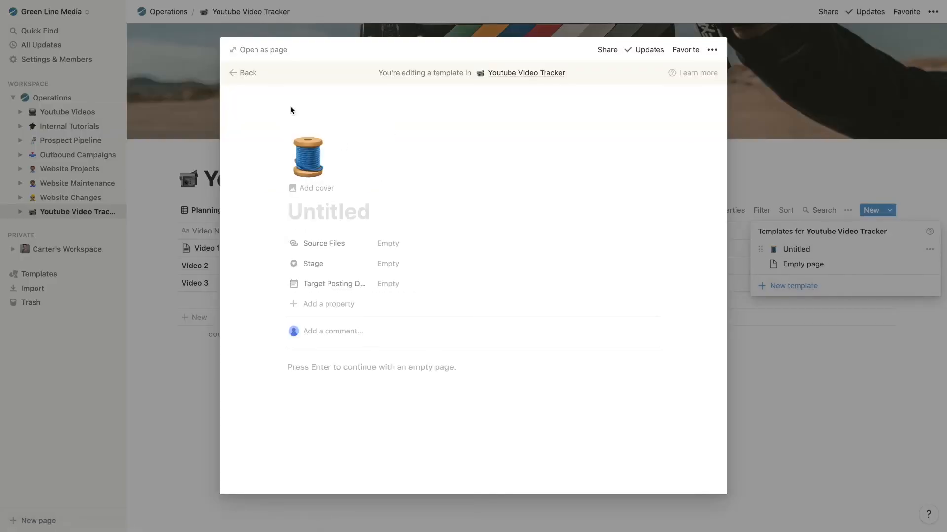
{"action": "left_click", "coordinate": [307, 157]}
{"action": "type", "text": "video"}
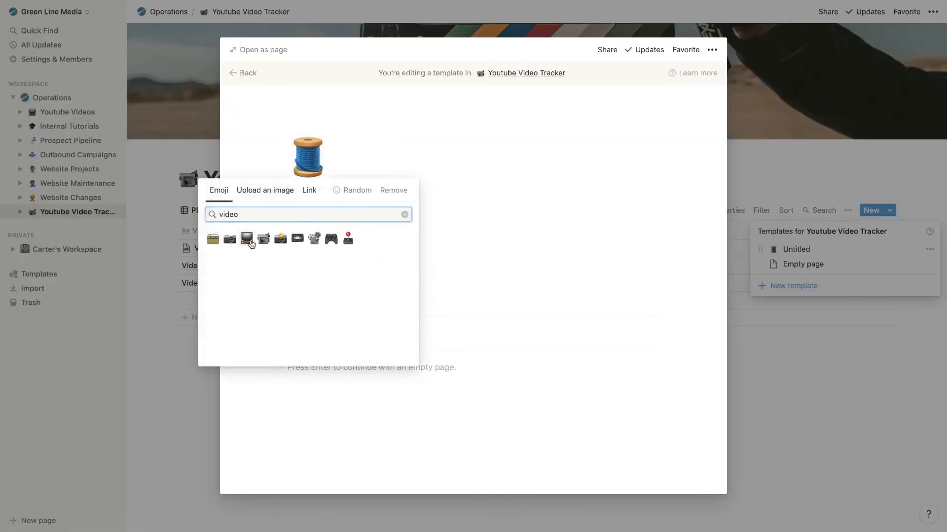
{"action": "left_click", "coordinate": [266, 239]}
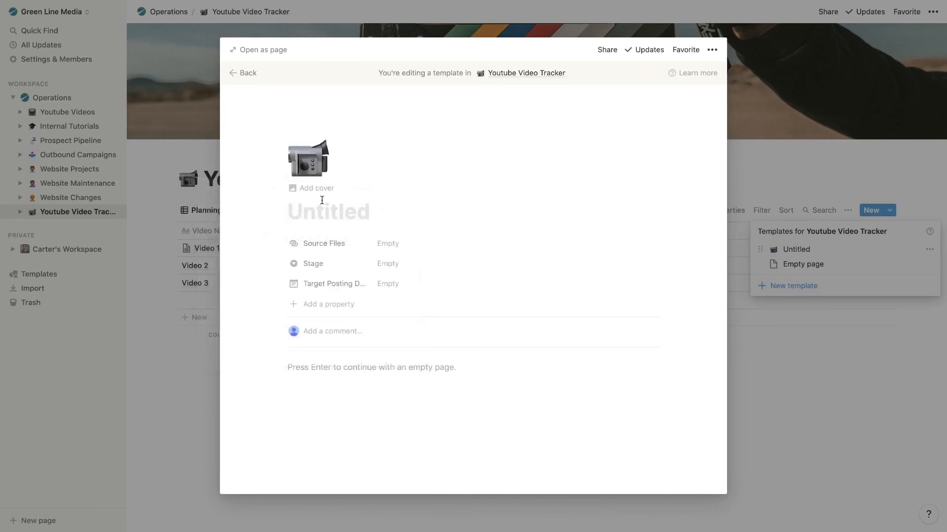
{"action": "type", "text": "New Video T"}
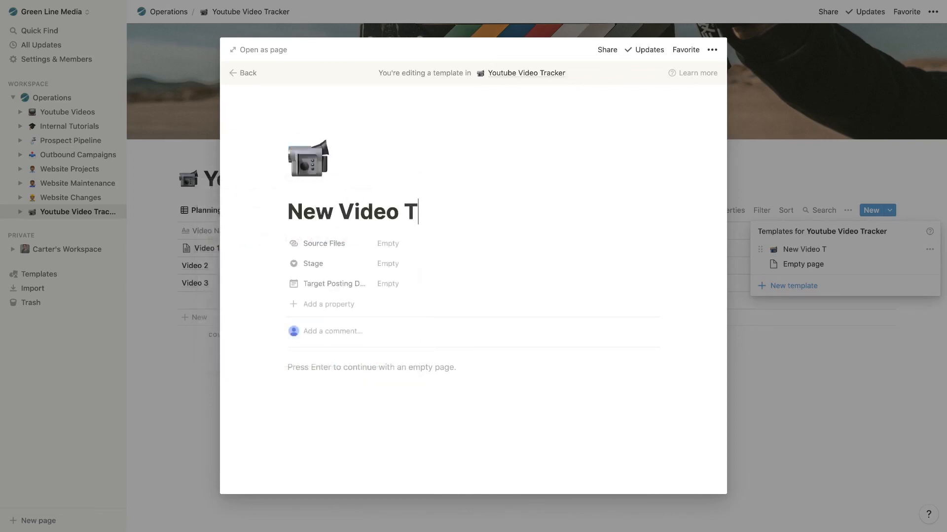
{"action": "type", "text": "emplate"}
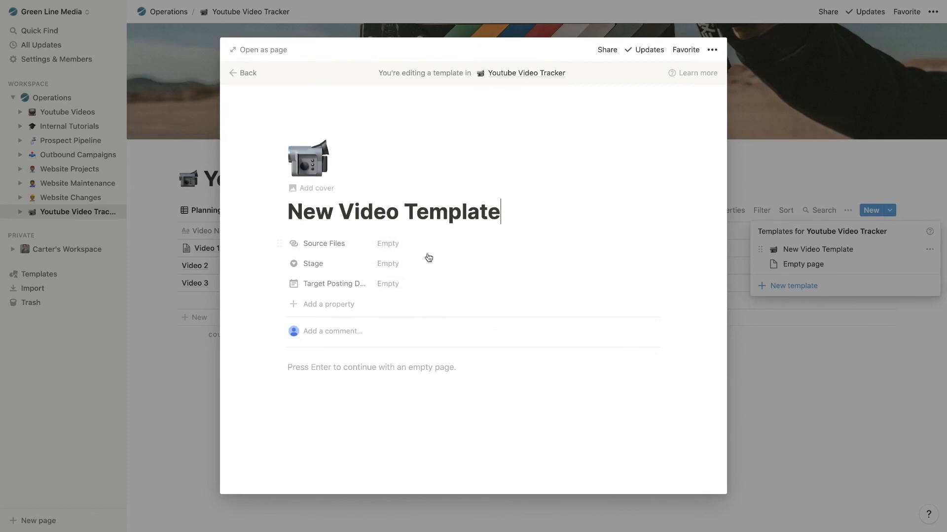
Add the lines "Hook:", "Body:" and "CTA:" to the template's body and close the template.
{"action": "left_click", "coordinate": [333, 374]}
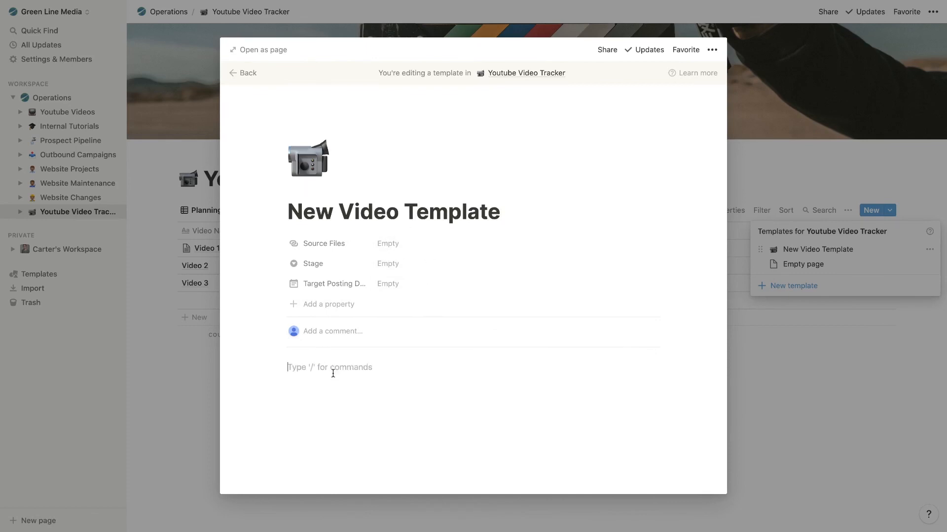
{"action": "type", "text": "Hook: —"}
{"action": "key", "text": "Return"}
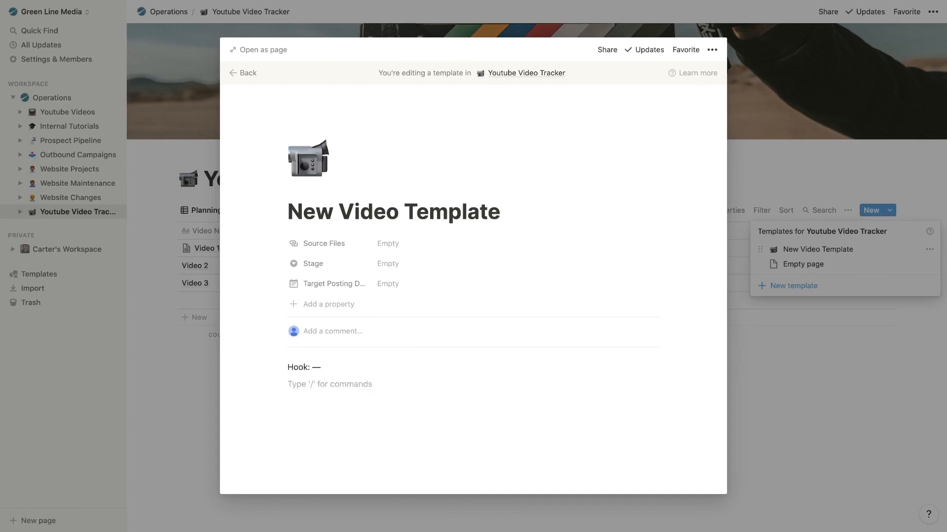
{"action": "type", "text": "Body:"}
{"action": "key", "text": "Return"}
{"action": "type", "text": "CTA:"}
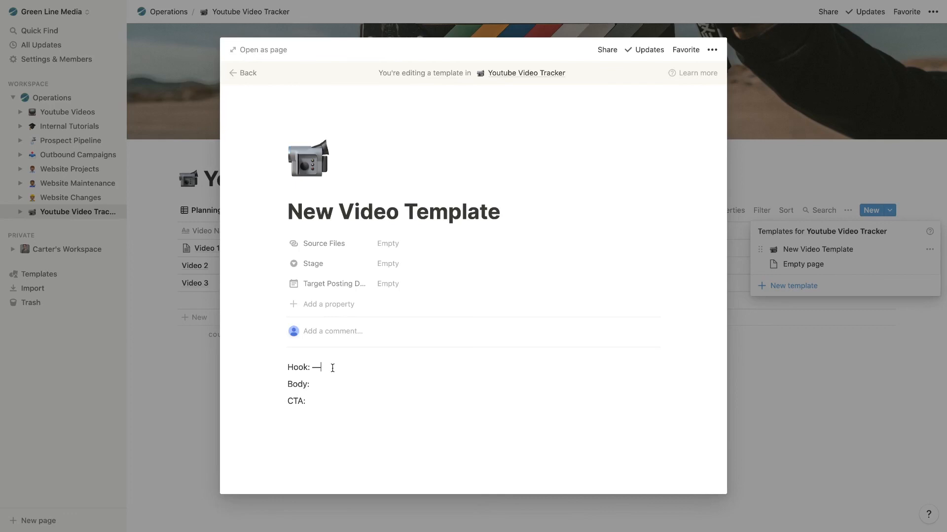
{"action": "left_click", "coordinate": [155, 338]}
{"action": "left_click", "coordinate": [479, 446]}
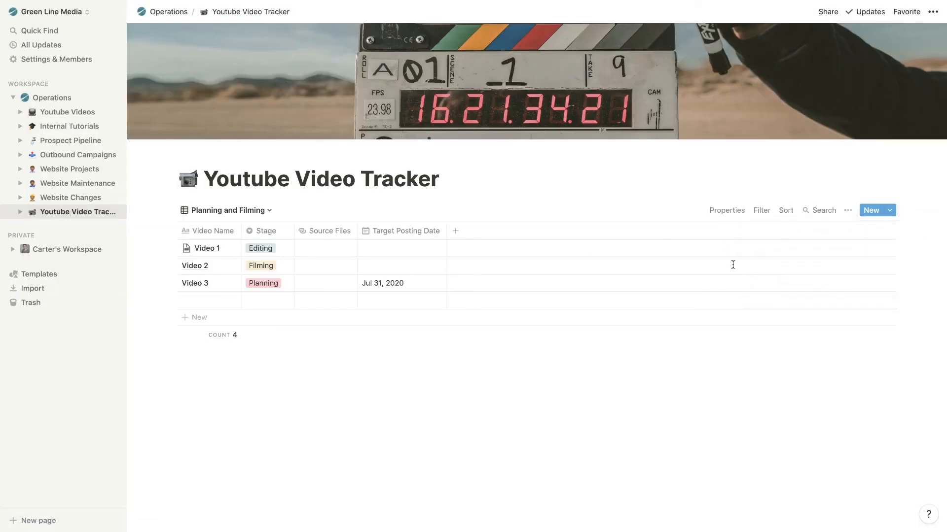
Add an entry from New Video Template, title it "Video 4" and close its page.
{"action": "left_click", "coordinate": [889, 210]}
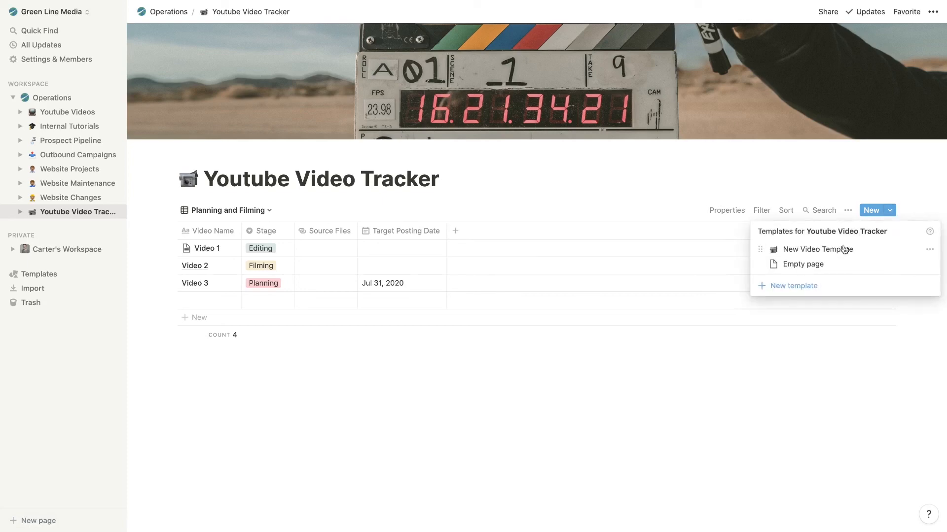
{"action": "left_click", "coordinate": [831, 251]}
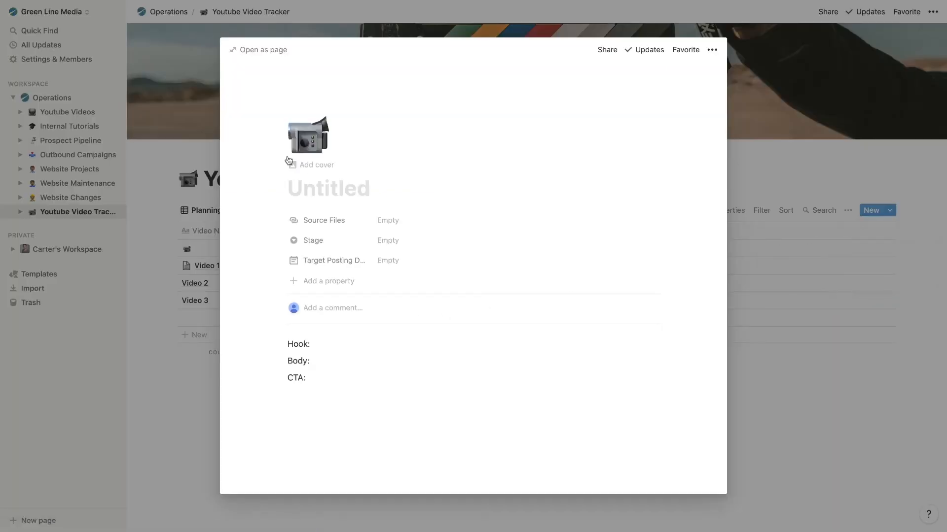
{"action": "type", "text": "Video 4"}
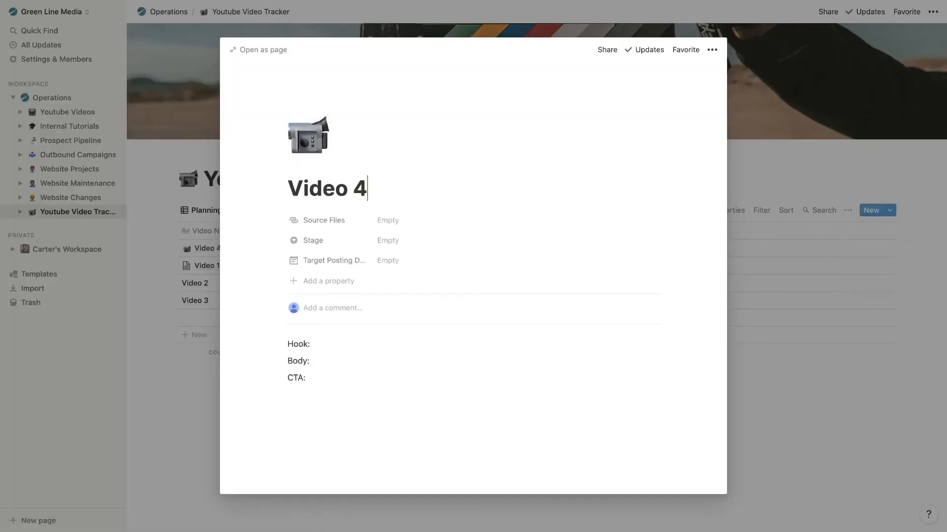
{"action": "key", "text": "Return"}
{"action": "key", "text": "BackSpace"}
{"action": "left_click", "coordinate": [105, 325]}
Set Video 4's Stage to Planning and delete the empty last row of the table.
{"action": "left_click", "coordinate": [261, 249]}
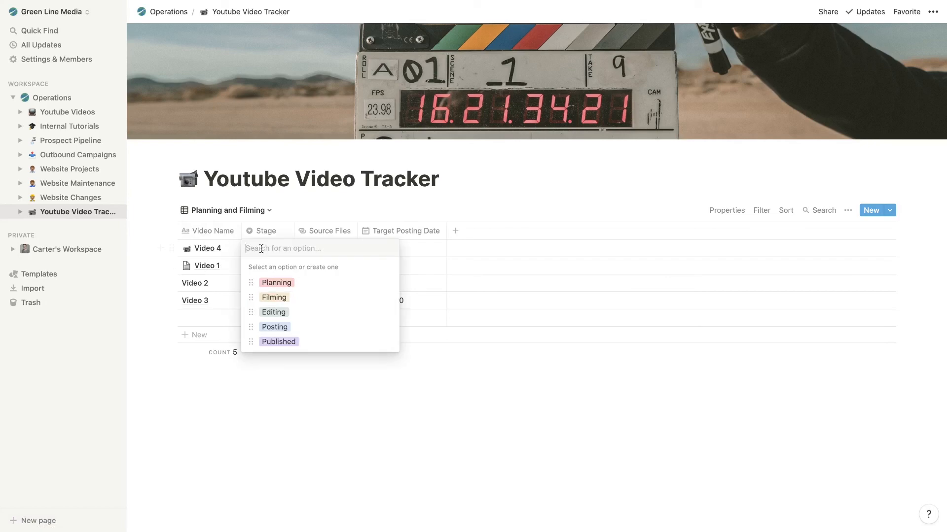
{"action": "left_click", "coordinate": [300, 281]}
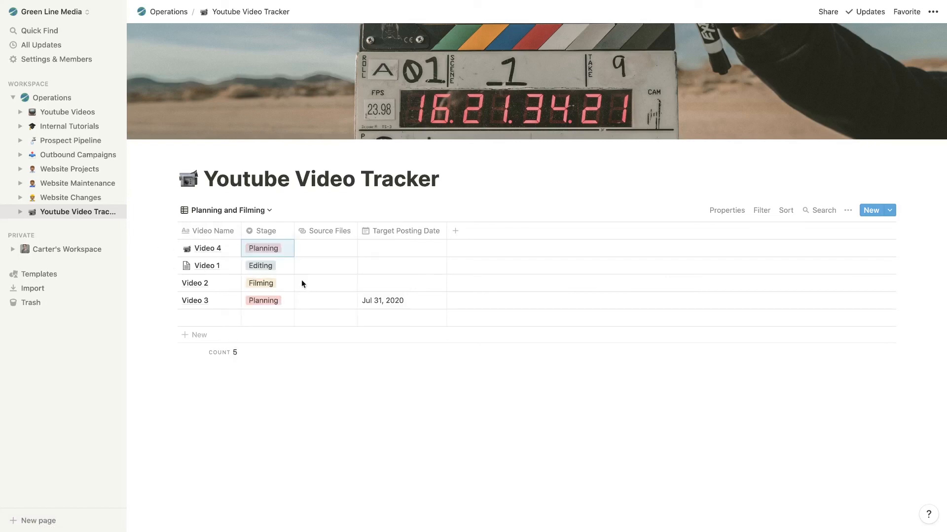
{"action": "left_click", "coordinate": [172, 318]}
{"action": "left_click", "coordinate": [69, 283]}
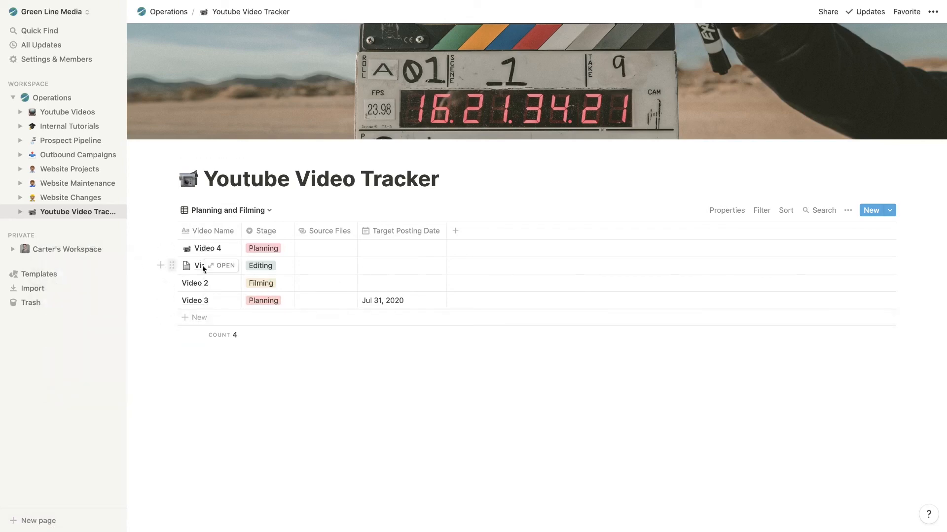
{"action": "left_click", "coordinate": [889, 211]}
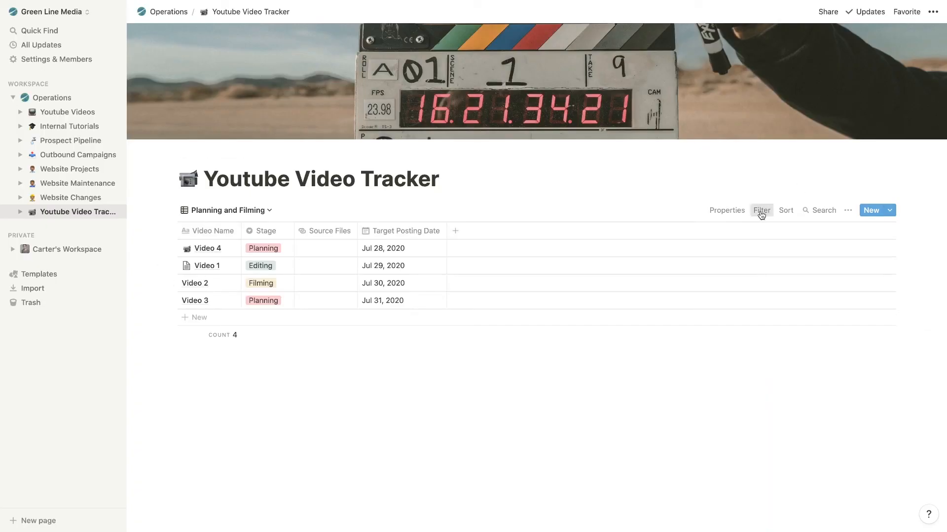
Filter the Planning and Filming view to entries where Stage is Planning.
{"action": "left_click", "coordinate": [761, 211]}
{"action": "left_click", "coordinate": [648, 309]}
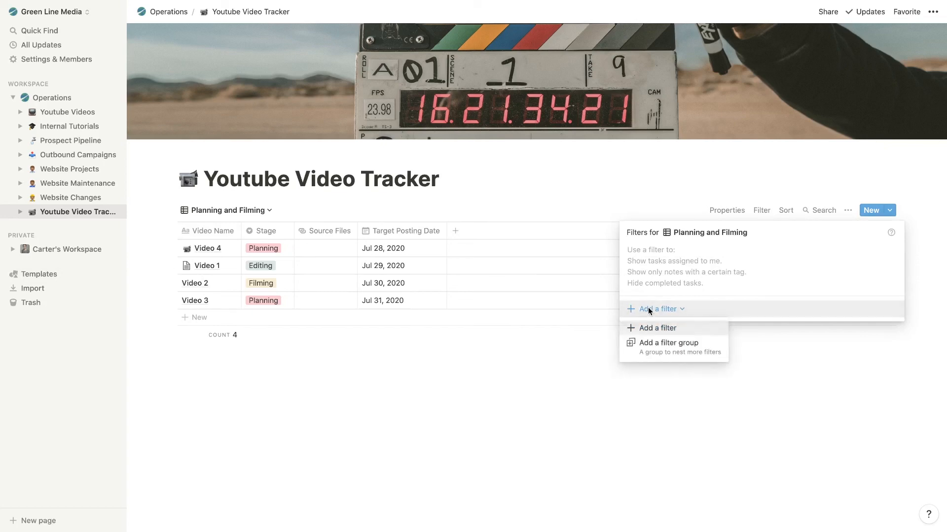
{"action": "left_click", "coordinate": [657, 326]}
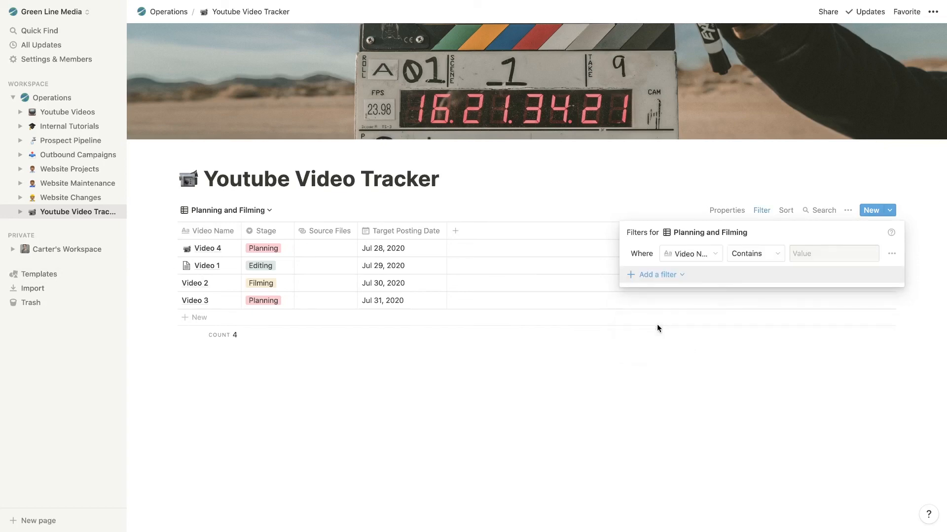
{"action": "left_click", "coordinate": [710, 251]}
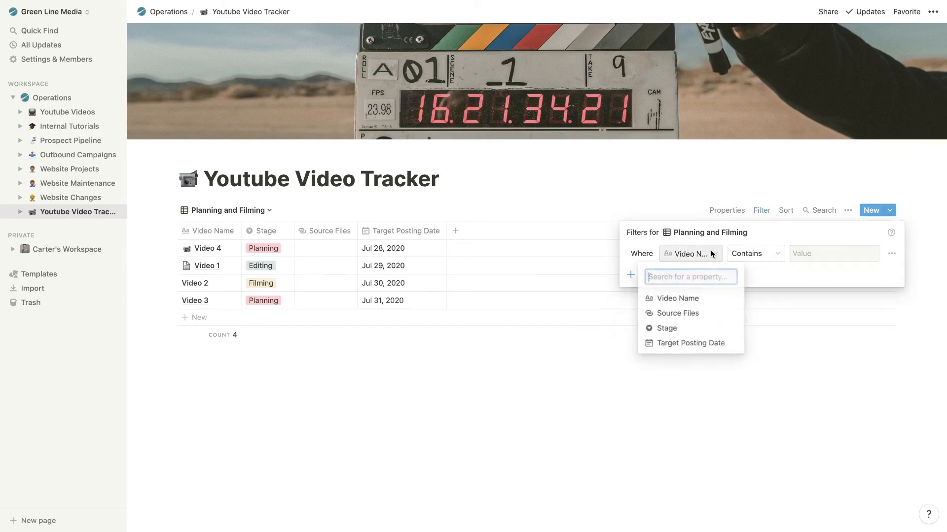
{"action": "left_click", "coordinate": [689, 327]}
{"action": "left_click", "coordinate": [823, 260]}
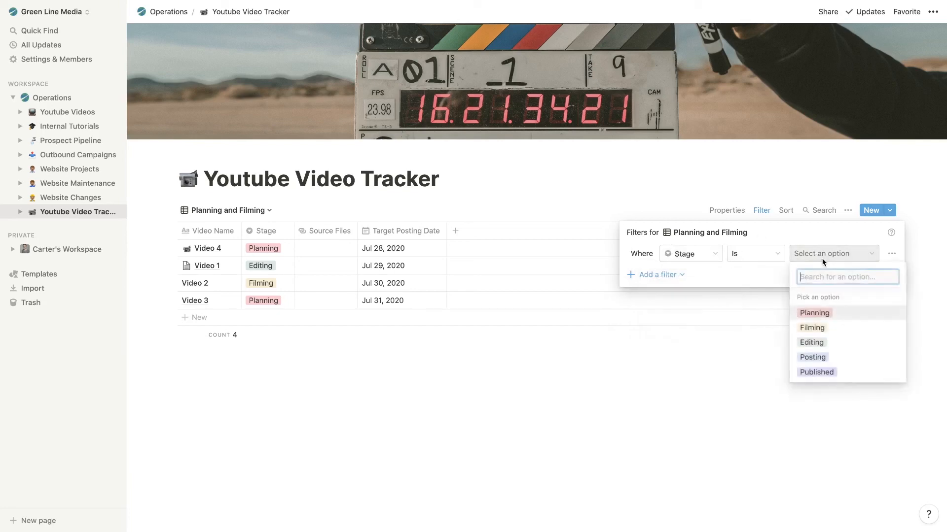
{"action": "left_click", "coordinate": [814, 314]}
Add an Or condition to the Planning and Filming view's filter where Stage is Filming, and close the filter settings.
{"action": "left_click", "coordinate": [656, 275]}
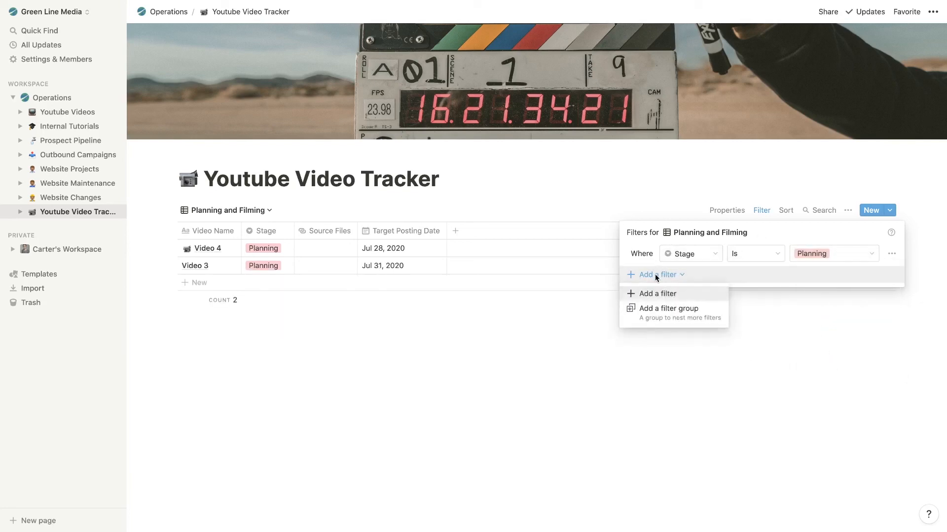
{"action": "left_click", "coordinate": [656, 293]}
{"action": "left_click", "coordinate": [646, 276]}
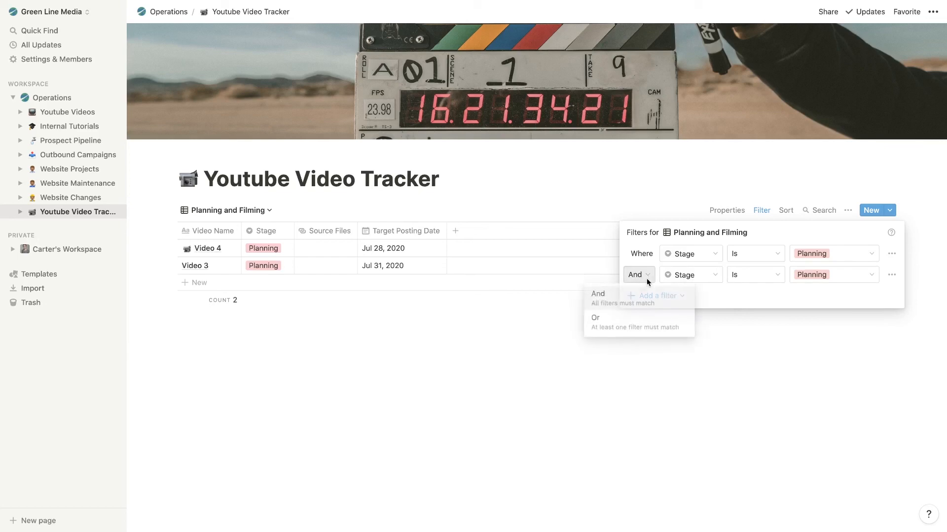
{"action": "left_click", "coordinate": [629, 323]}
{"action": "left_click", "coordinate": [837, 272]}
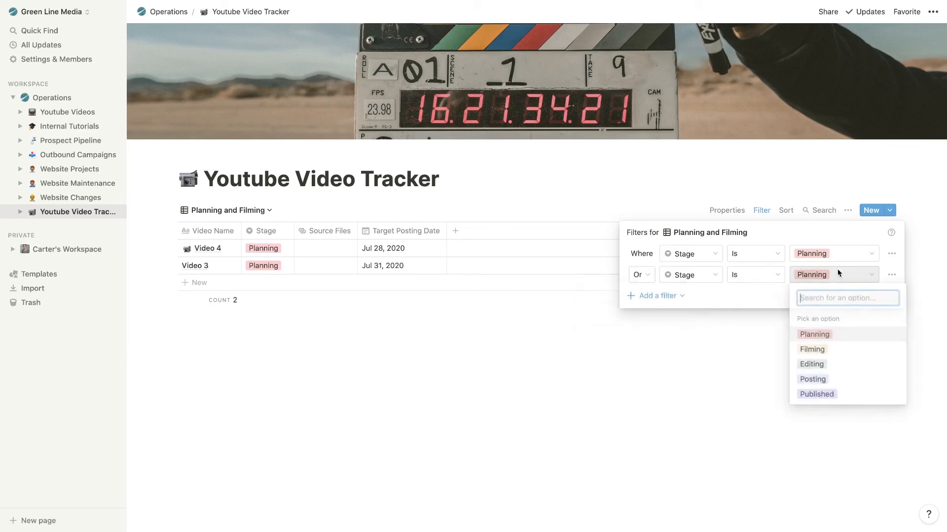
{"action": "left_click", "coordinate": [808, 349]}
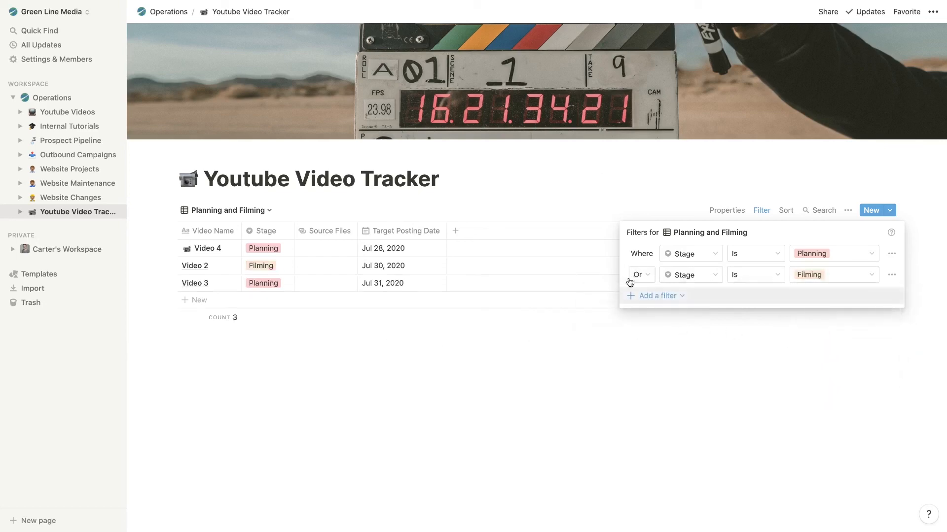
{"action": "left_click", "coordinate": [637, 194]}
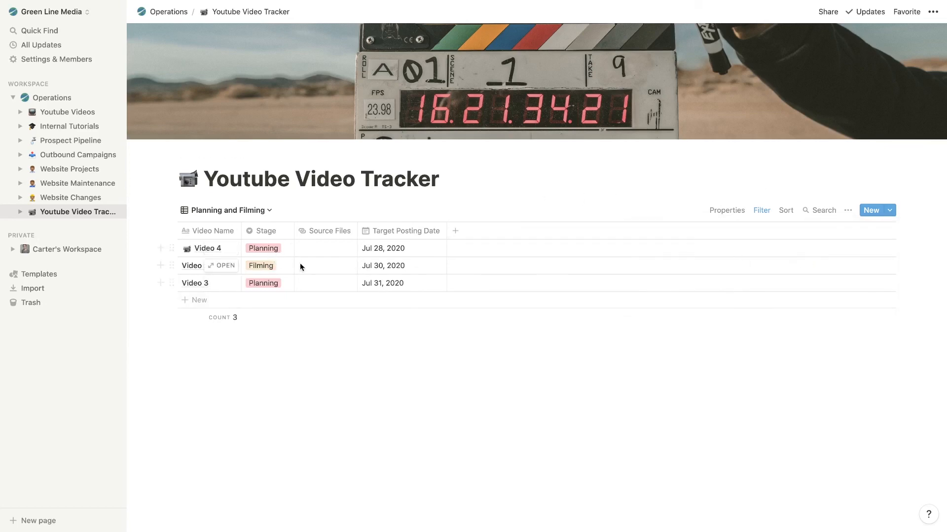
{"action": "left_click", "coordinate": [283, 286]}
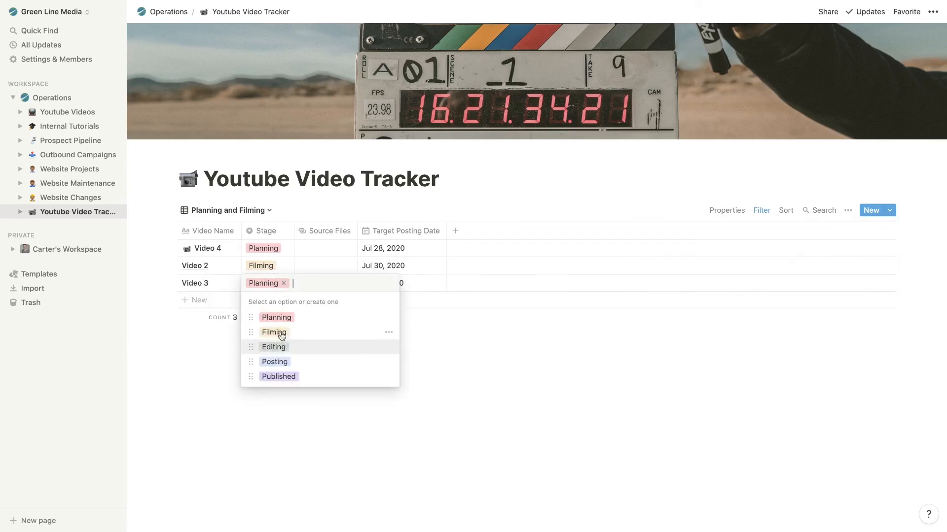
{"action": "key", "text": "Escape"}
{"action": "left_click", "coordinate": [283, 267]}
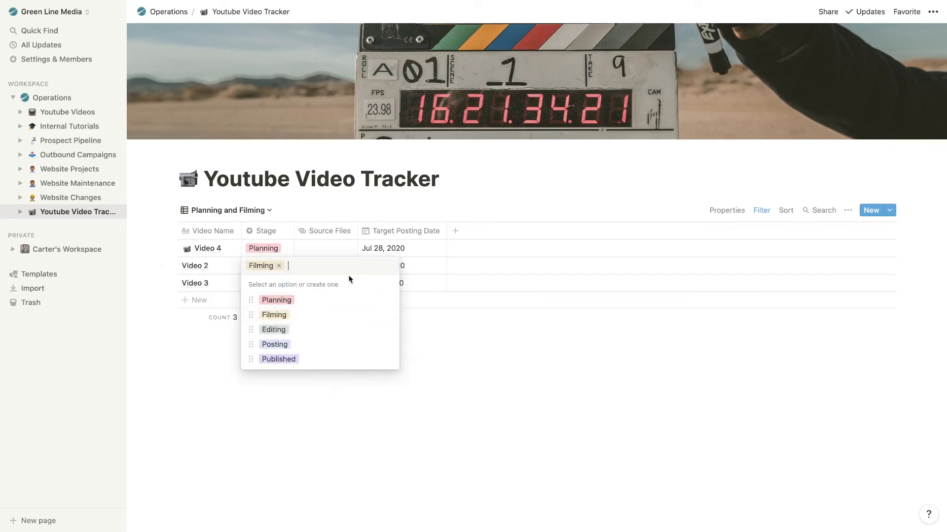
{"action": "key", "text": "Escape"}
{"action": "left_click", "coordinate": [317, 266]}
{"action": "key", "text": "Escape"}
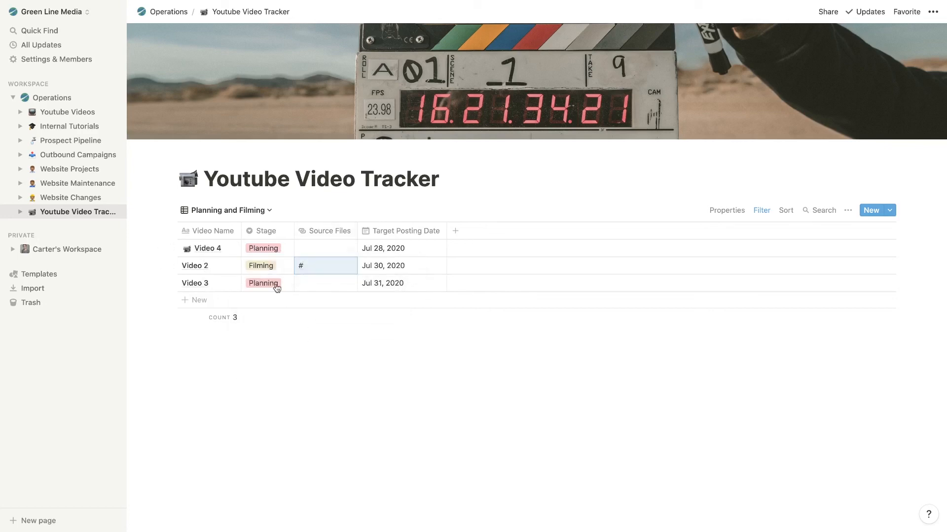
Set Video 2's Stage to Editing.
{"action": "left_click", "coordinate": [267, 259]}
{"action": "key", "text": "Escape"}
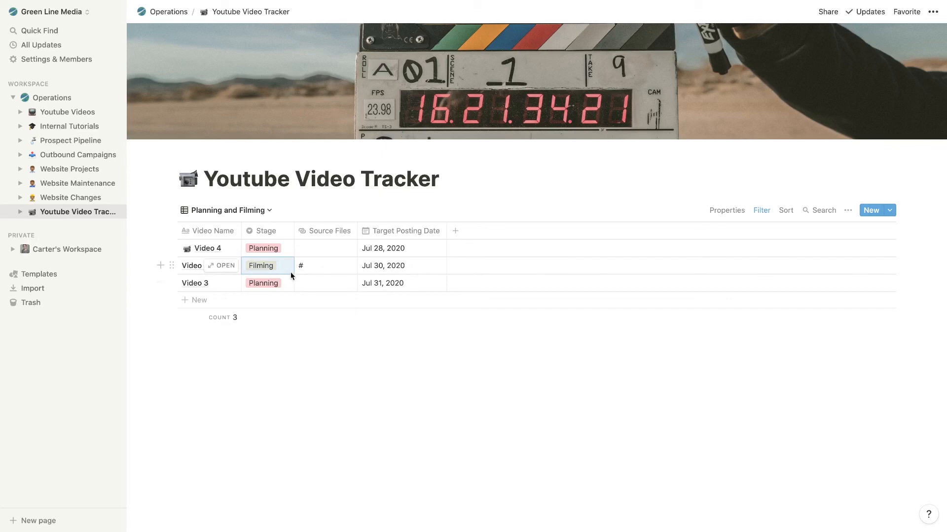
{"action": "left_click", "coordinate": [292, 270]}
{"action": "left_click", "coordinate": [273, 328]}
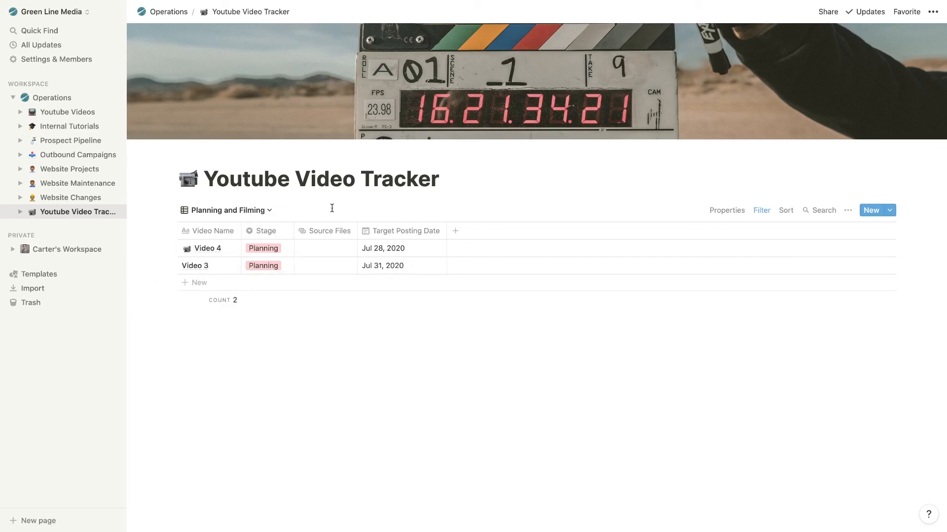
Switch to the Default view and create a new table view named "Editing and Posting".
{"action": "left_click", "coordinate": [264, 211]}
{"action": "left_click", "coordinate": [203, 249]}
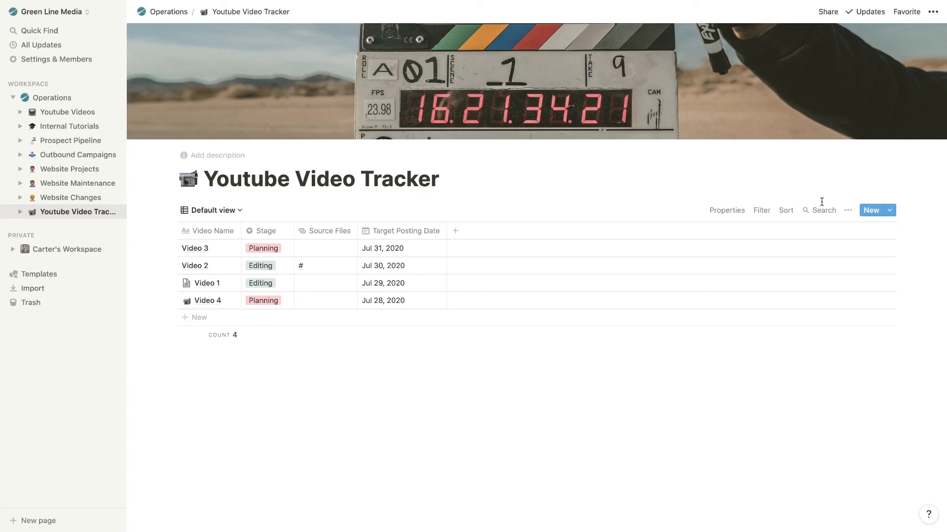
{"action": "left_click", "coordinate": [213, 210]}
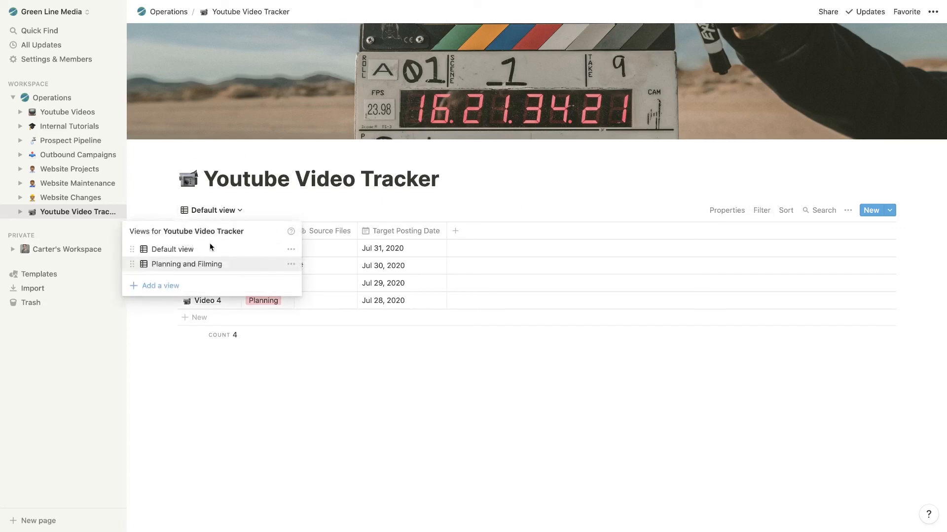
{"action": "left_click", "coordinate": [178, 285]}
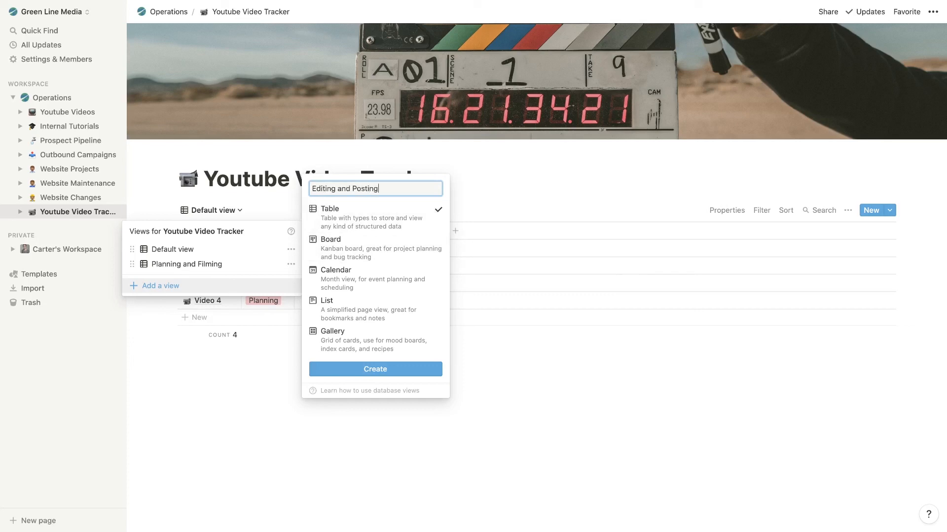
{"action": "type", "text": "Editing and Posting"}
{"action": "left_click", "coordinate": [375, 369]}
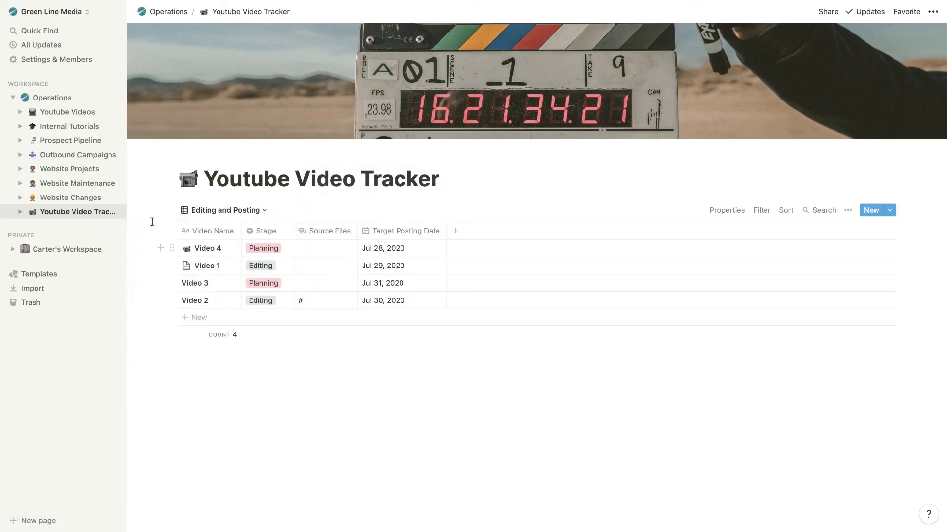
Filter the Editing and Posting view to entries where Stage is Editing.
{"action": "left_click", "coordinate": [760, 213]}
{"action": "left_click", "coordinate": [647, 309]}
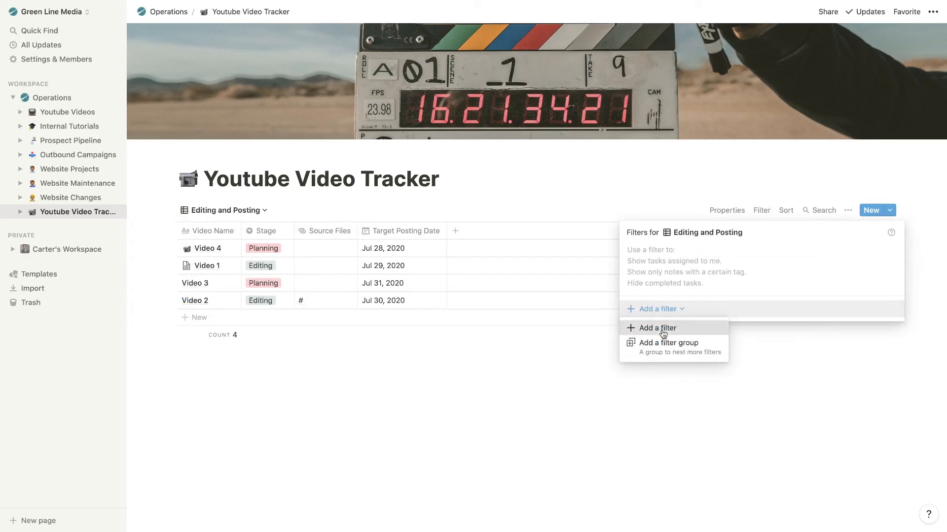
{"action": "left_click", "coordinate": [664, 329]}
{"action": "left_click", "coordinate": [712, 254]}
{"action": "left_click", "coordinate": [736, 255]}
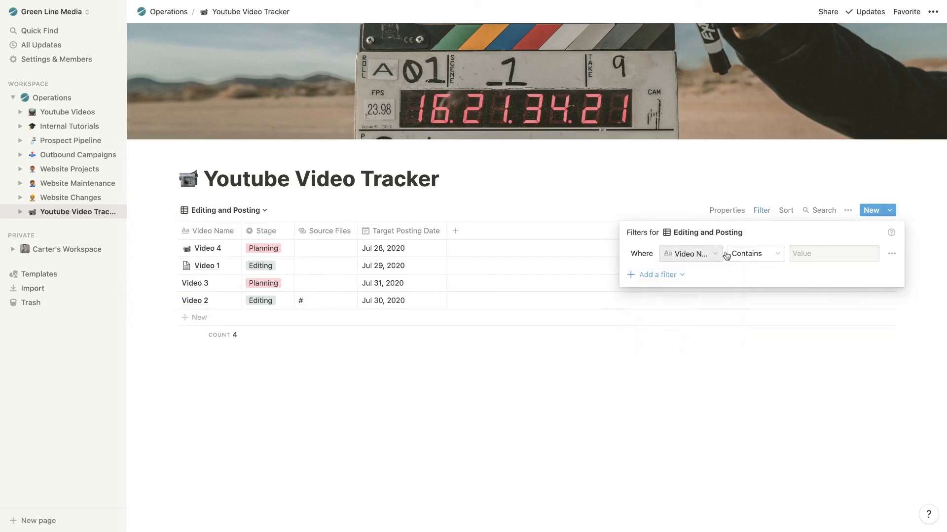
{"action": "left_click", "coordinate": [707, 256]}
{"action": "left_click", "coordinate": [661, 328]}
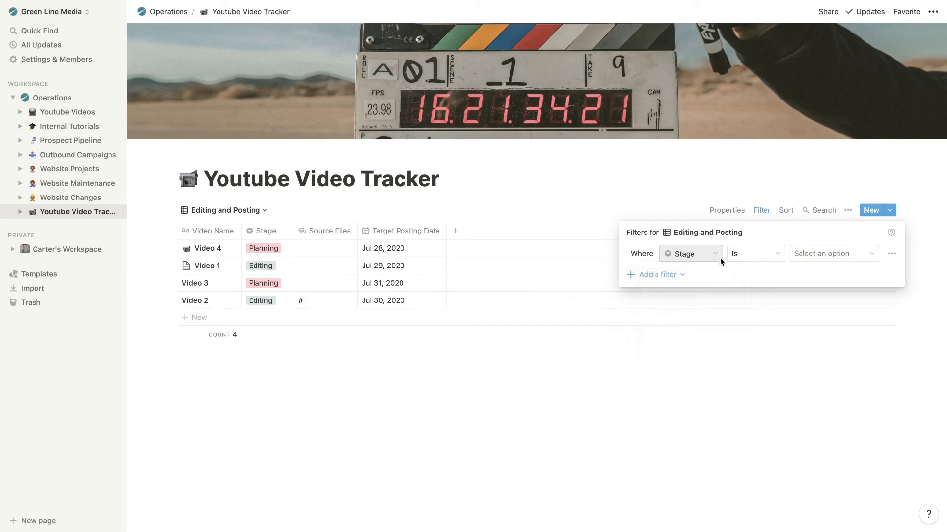
{"action": "left_click", "coordinate": [792, 254]}
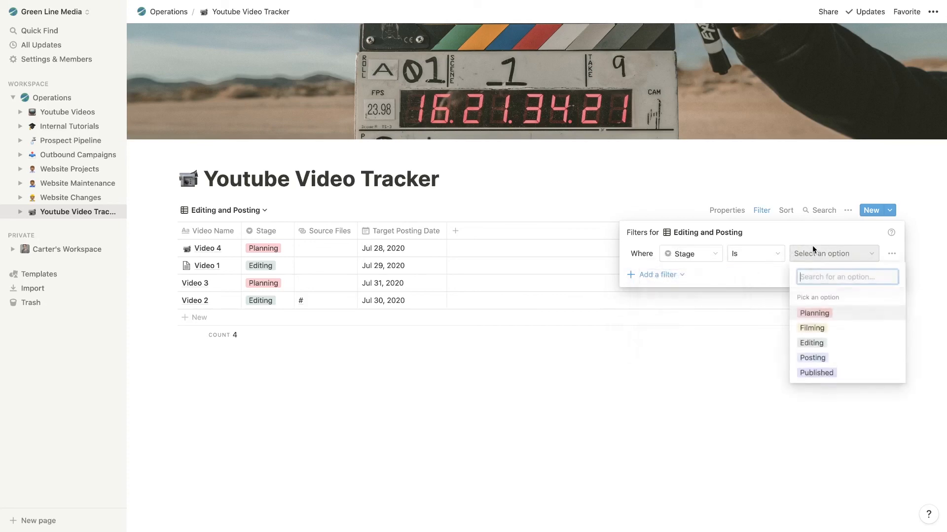
{"action": "left_click", "coordinate": [810, 341]}
Add an Or condition to the Editing and Posting view's filter where Stage is Posting, and close the filter settings.
{"action": "left_click", "coordinate": [663, 275]}
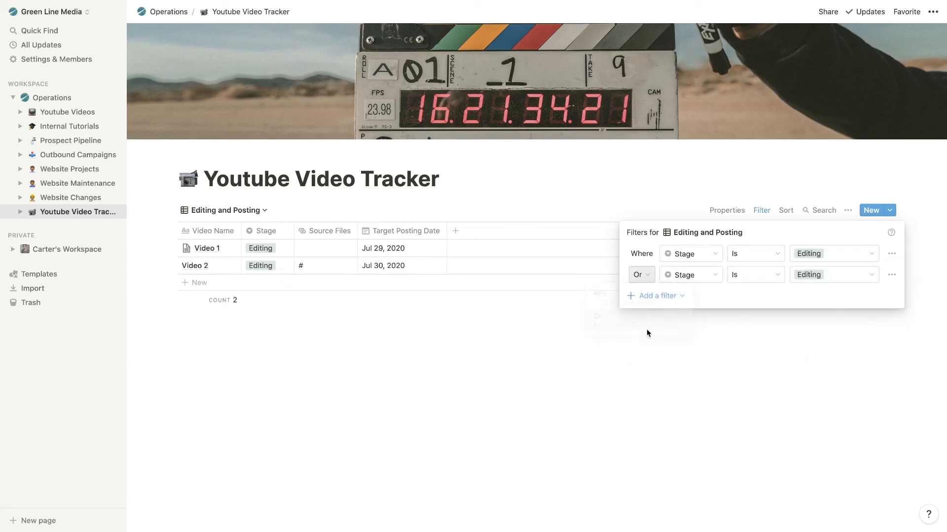
{"action": "left_click", "coordinate": [833, 277]}
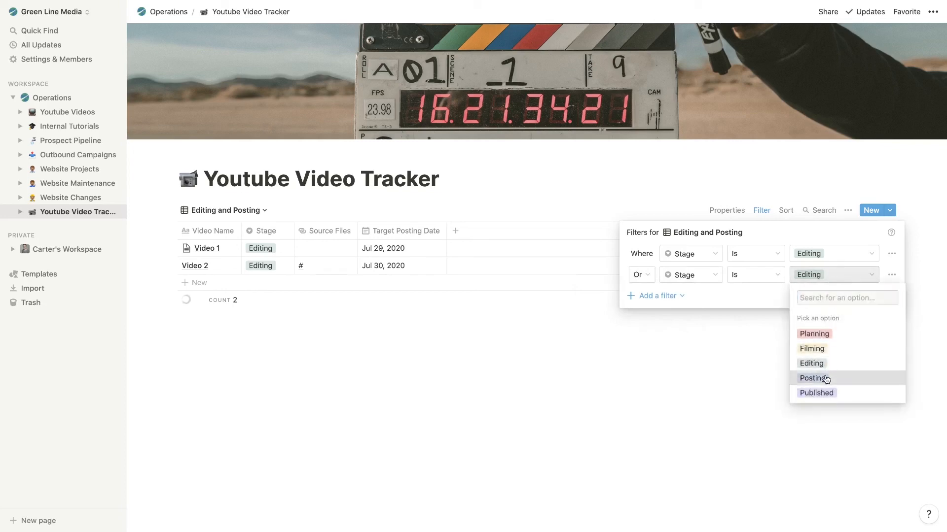
{"action": "left_click", "coordinate": [821, 378]}
{"action": "left_click", "coordinate": [718, 374]}
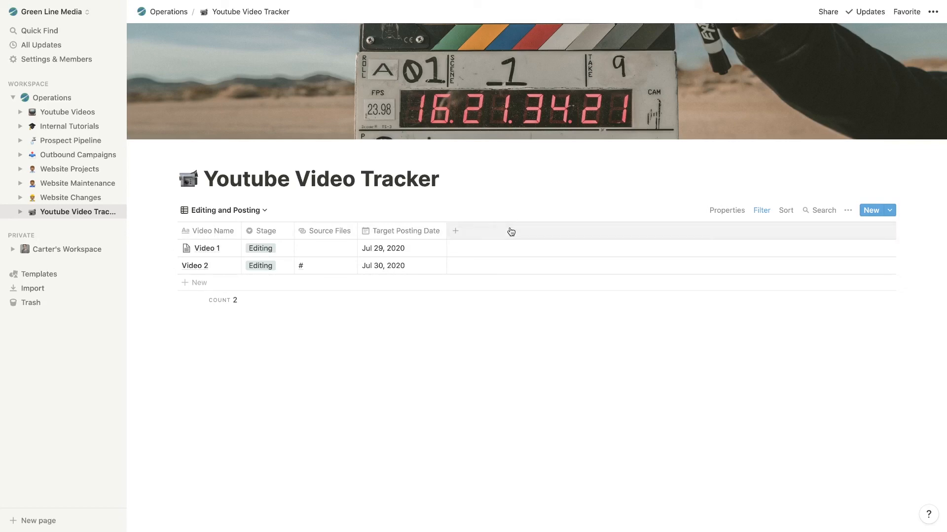
Add a checkbox property named "SEO Research Done?" after Target Posting Date.
{"action": "left_click", "coordinate": [462, 232]}
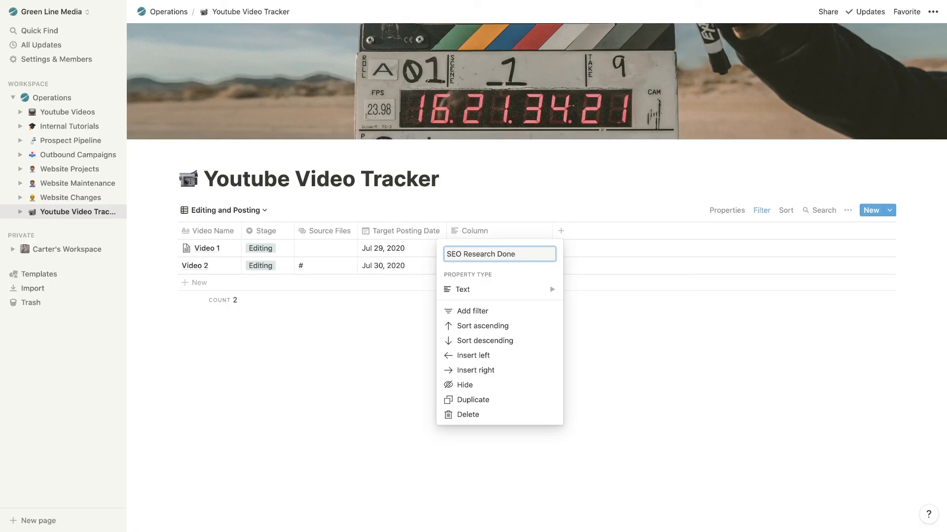
{"action": "left_click", "coordinate": [528, 289]}
{"action": "left_click", "coordinate": [588, 296]}
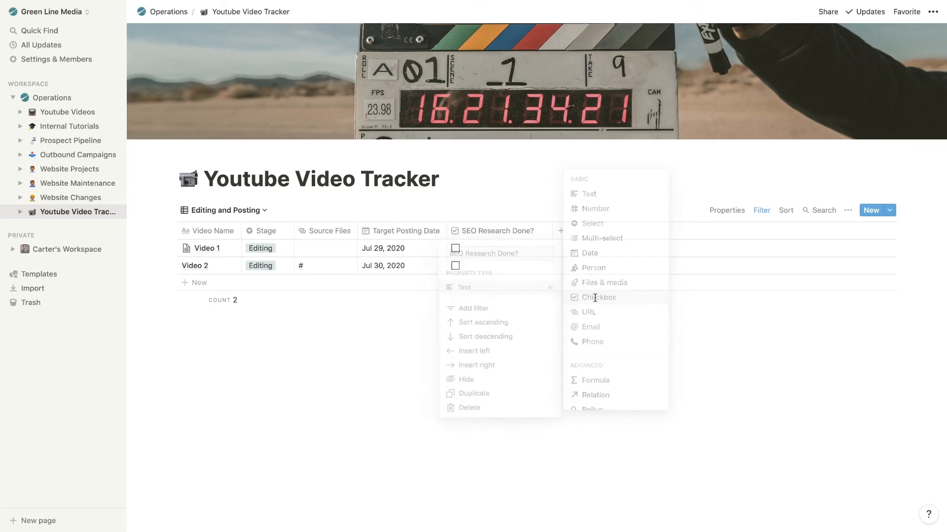
Add a checkbox property named "Is this video engaging?" after SEO Research Done?
{"action": "left_click", "coordinate": [561, 231]}
{"action": "mouse_move", "coordinate": [619, 290]}
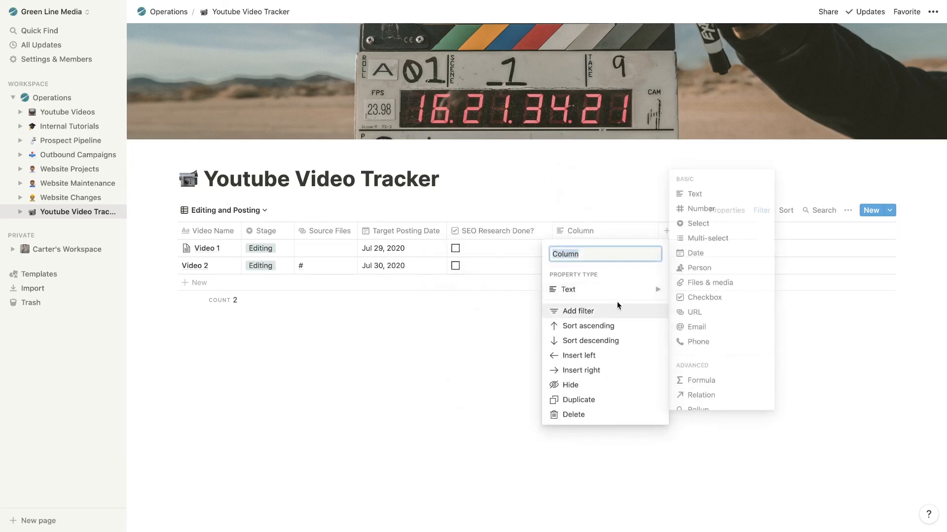
{"action": "left_click", "coordinate": [688, 297]}
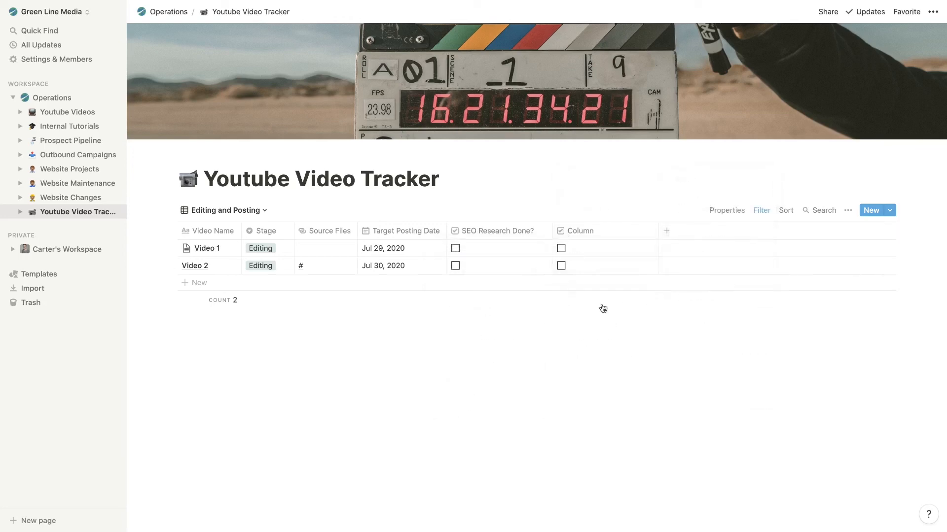
{"action": "left_click", "coordinate": [588, 230]}
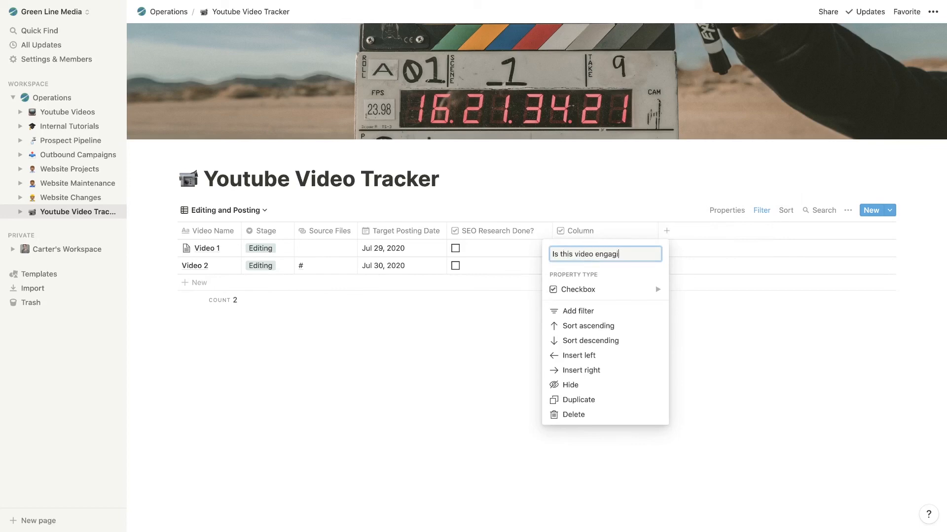
{"action": "type", "text": "ng"}
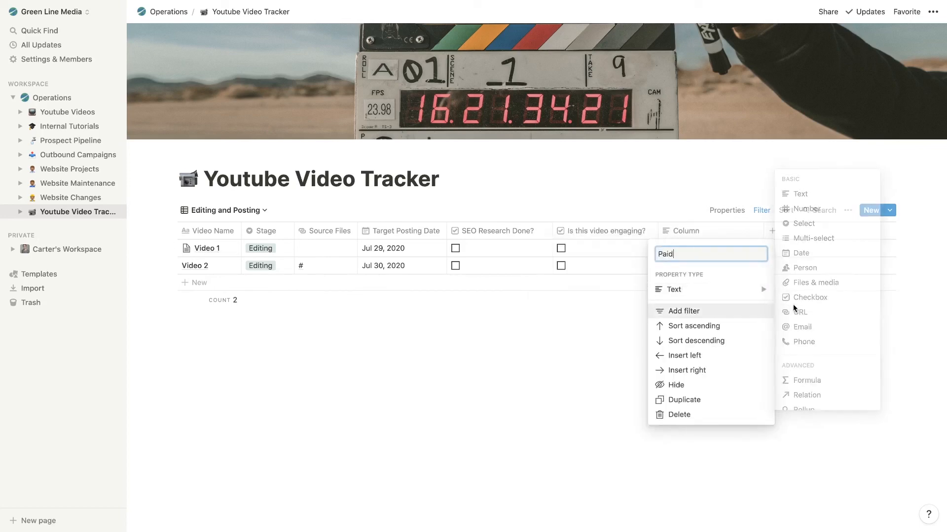
Make the newest property, after "Is this video engaging?", a checkbox named "Paid?".
{"action": "left_click", "coordinate": [779, 296]}
{"action": "left_click", "coordinate": [736, 237]}
{"action": "mouse_move", "coordinate": [748, 298]}
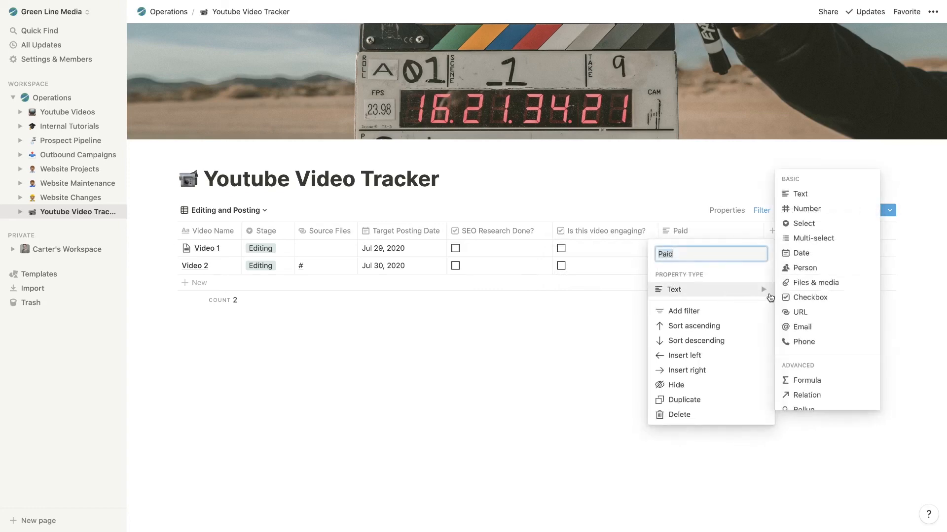
{"action": "left_click", "coordinate": [801, 298]}
{"action": "left_click", "coordinate": [717, 233]}
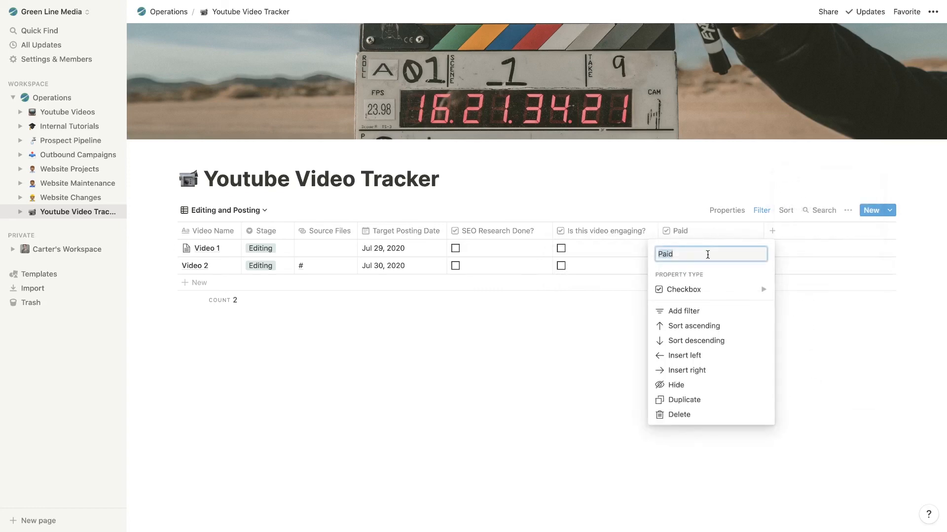
{"action": "type", "text": "?"}
{"action": "left_click", "coordinate": [604, 419]}
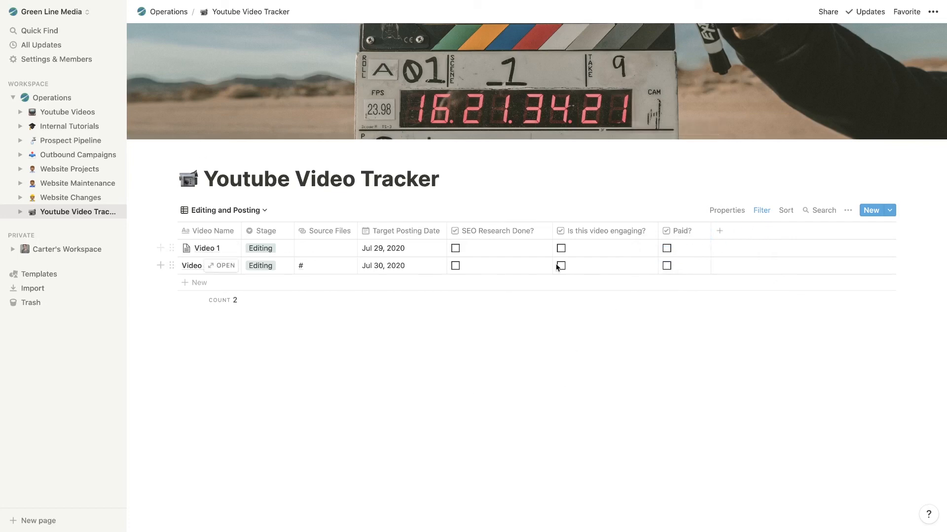
Switch to the Planning and Filming view and hide its "Is this video engaging?", "Paid?" and "SEO Research Done?" properties.
{"action": "left_click", "coordinate": [223, 211]}
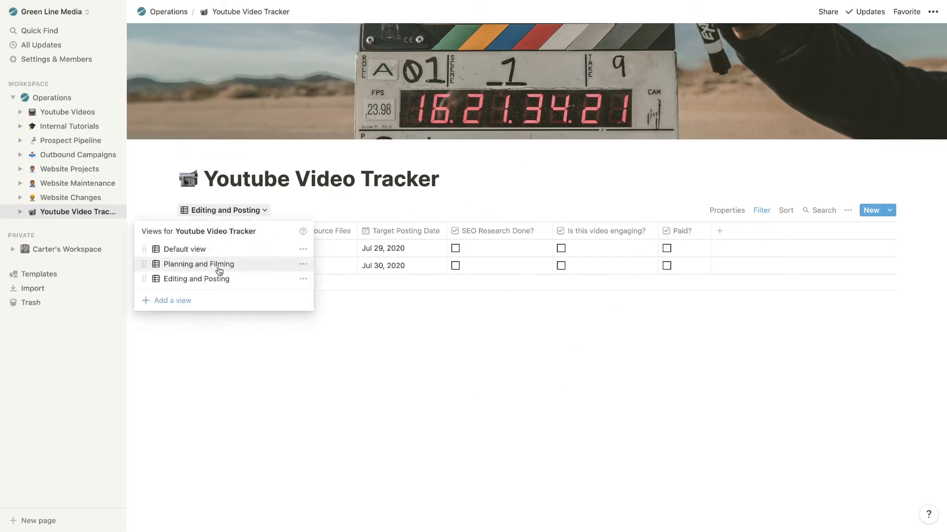
{"action": "left_click", "coordinate": [232, 265]}
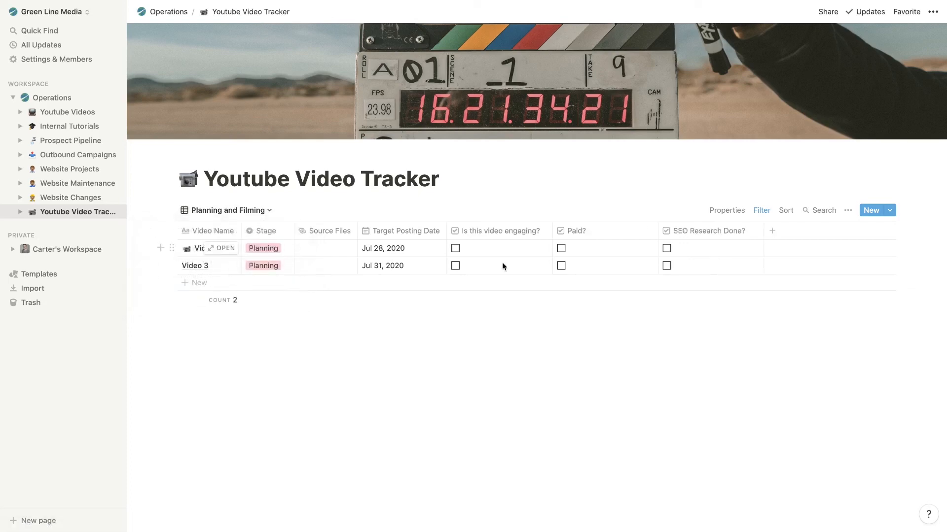
{"action": "left_click", "coordinate": [543, 231]}
{"action": "left_click", "coordinate": [480, 389]}
{"action": "left_click", "coordinate": [526, 232]}
{"action": "left_click", "coordinate": [464, 386]}
{"action": "left_click", "coordinate": [510, 231]}
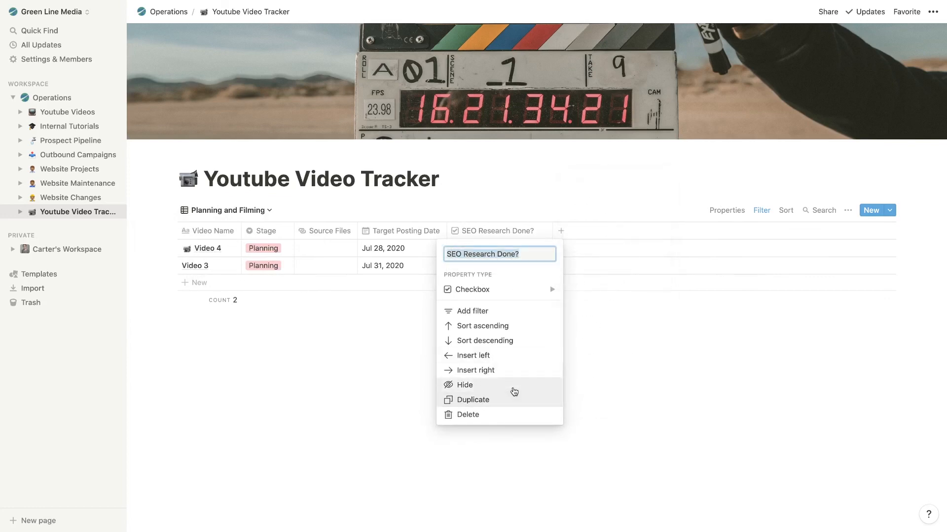
{"action": "left_click", "coordinate": [513, 386]}
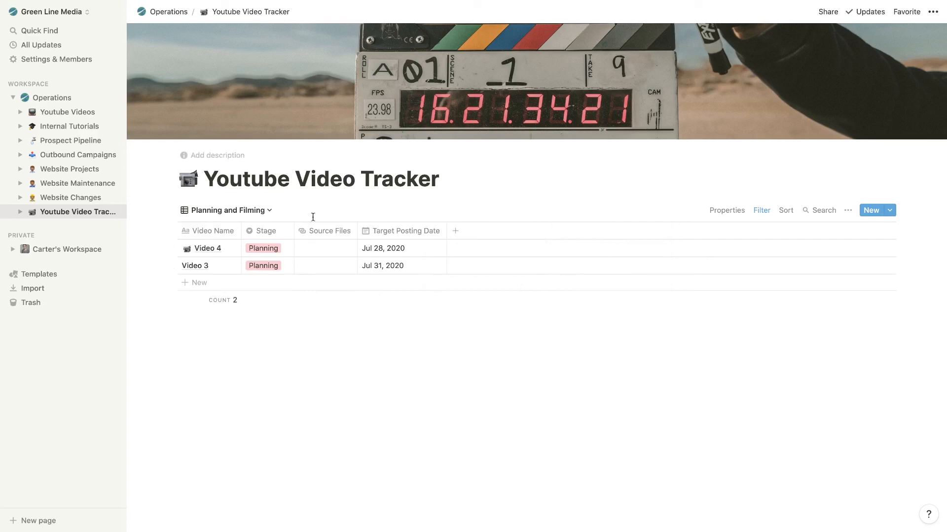
Look at the Editing and Posting view, and add a new table view named "Published Videos".
{"action": "left_click", "coordinate": [228, 210]}
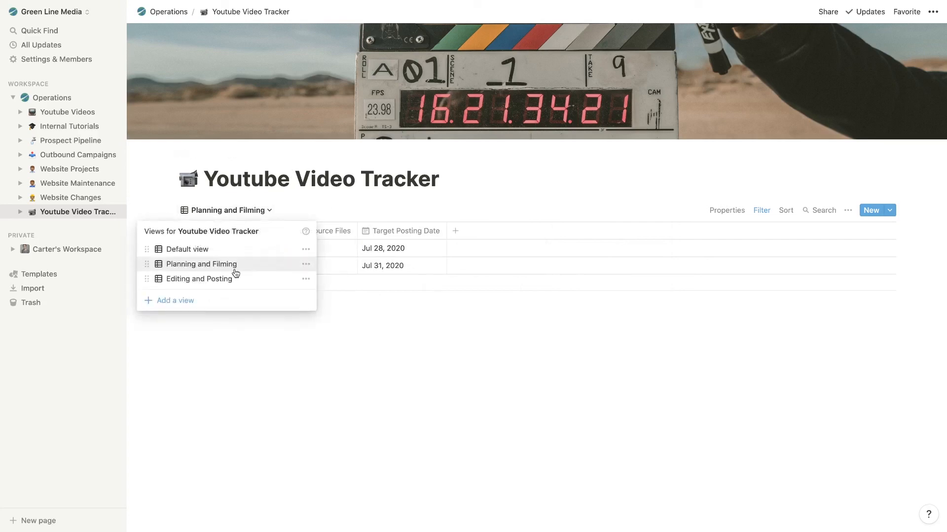
{"action": "left_click", "coordinate": [221, 278]}
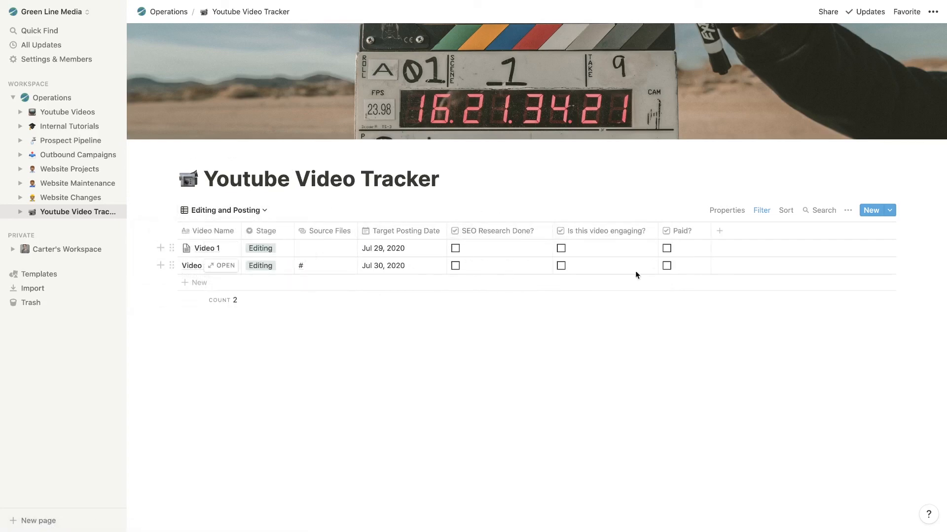
{"action": "left_click", "coordinate": [200, 211]}
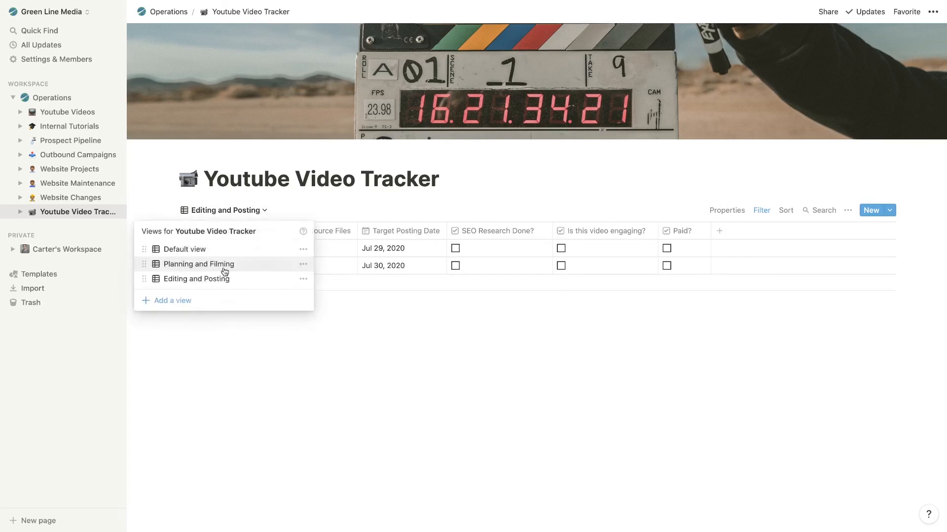
{"action": "left_click", "coordinate": [193, 305]}
{"action": "type", "text": "Publi"}
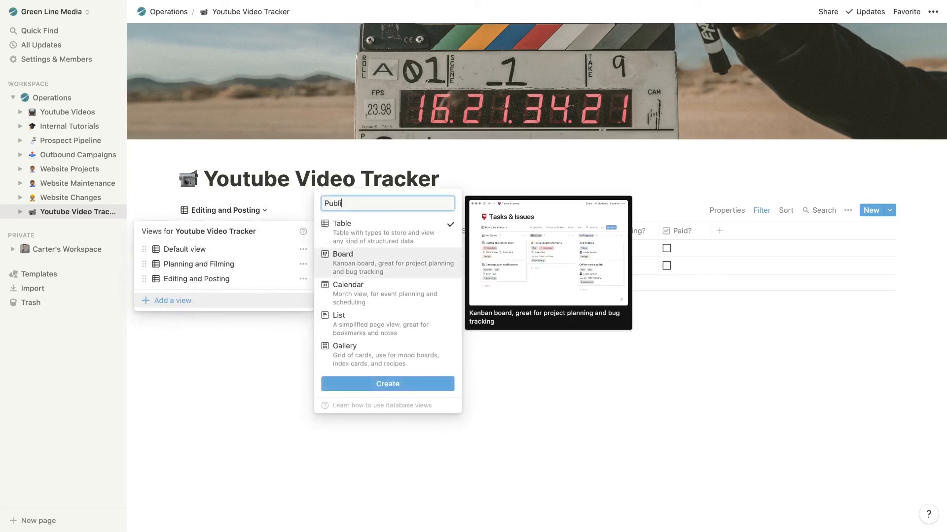
{"action": "type", "text": "shed Videos"}
{"action": "key", "text": "Return"}
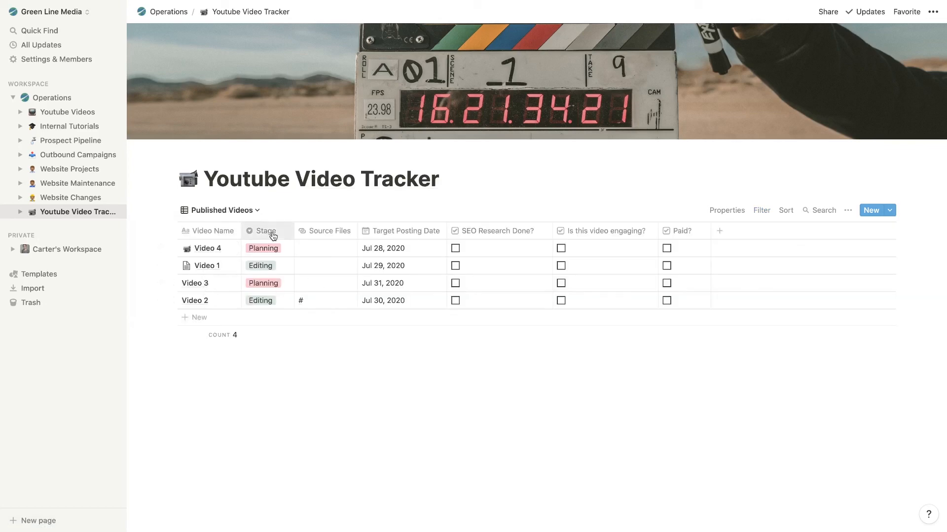
Filter the Published Videos view to show only entries whose Stage is Published.
{"action": "left_click", "coordinate": [762, 210]}
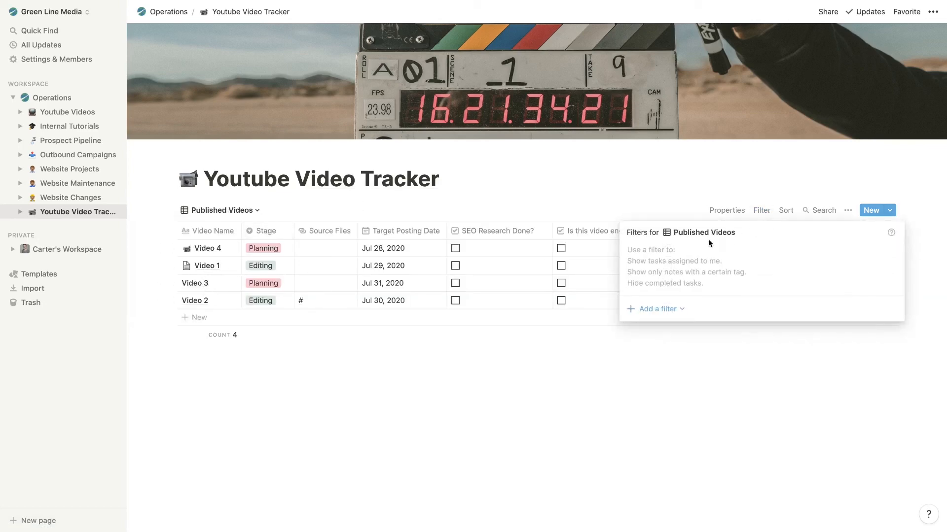
{"action": "left_click", "coordinate": [623, 306]}
{"action": "left_click", "coordinate": [684, 376]}
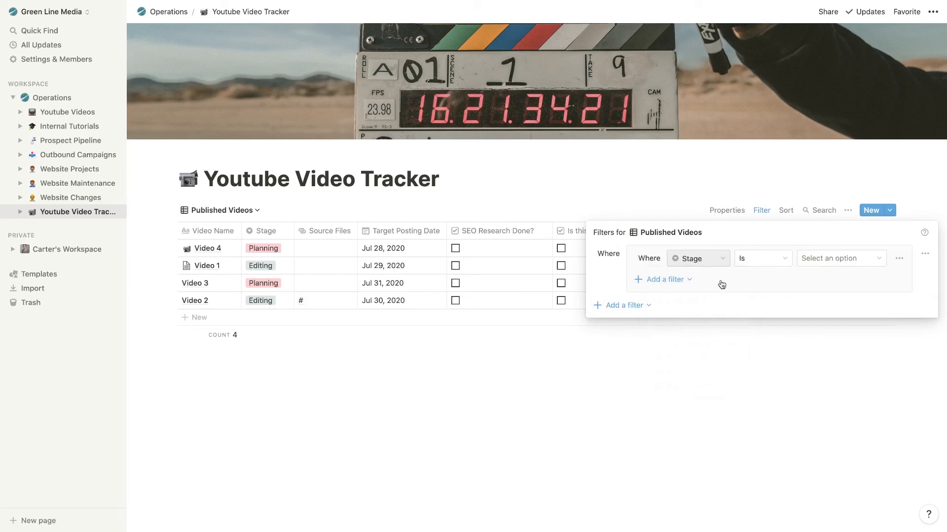
{"action": "left_click", "coordinate": [834, 258]}
{"action": "left_click", "coordinate": [821, 376]}
{"action": "left_click", "coordinate": [528, 349]}
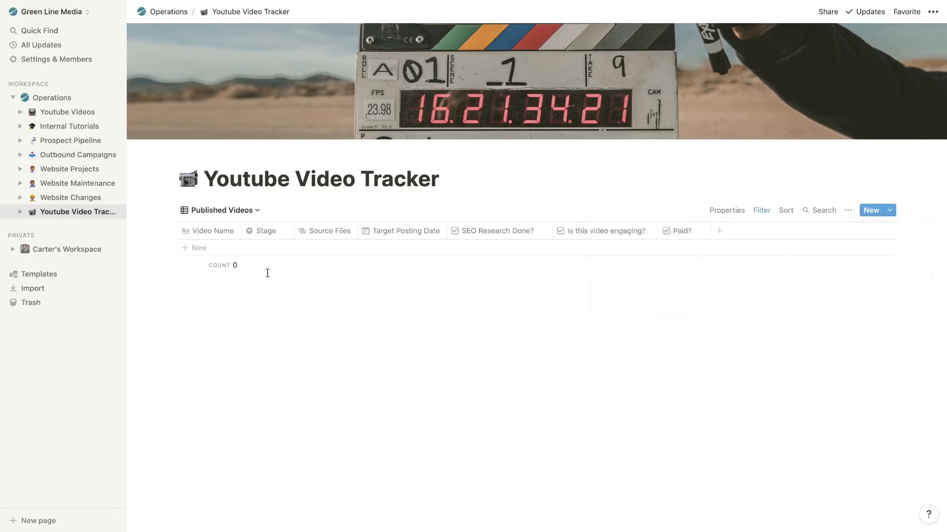
In the Editing and Posting view, change Video 2's stage to Published.
{"action": "left_click", "coordinate": [237, 211]}
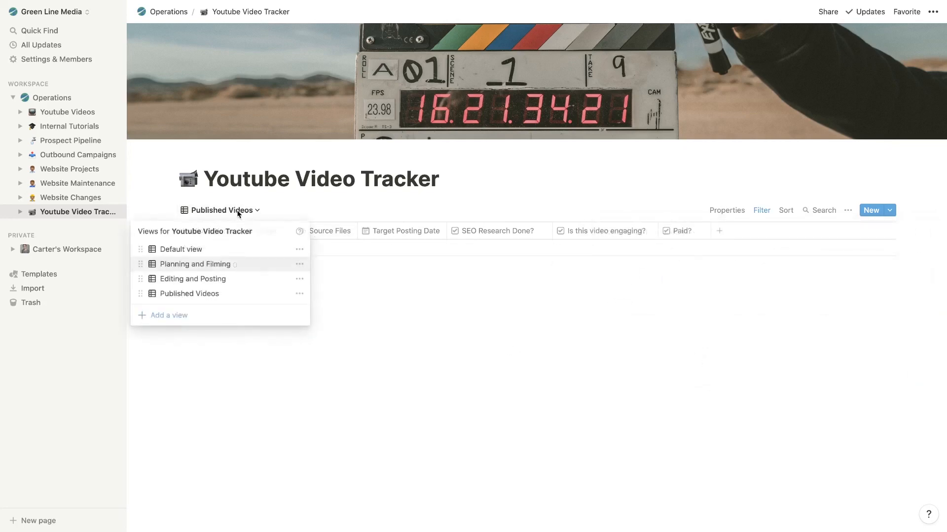
{"action": "left_click", "coordinate": [202, 279]}
{"action": "left_click", "coordinate": [262, 266]}
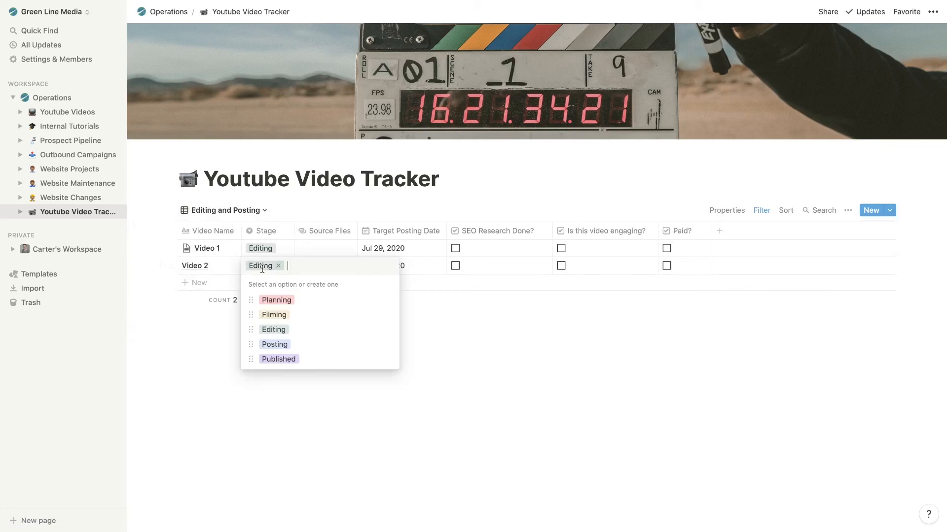
{"action": "left_click", "coordinate": [269, 359]}
In the Published Videos view, hide every property except Video Name and Stage.
{"action": "left_click", "coordinate": [228, 211]}
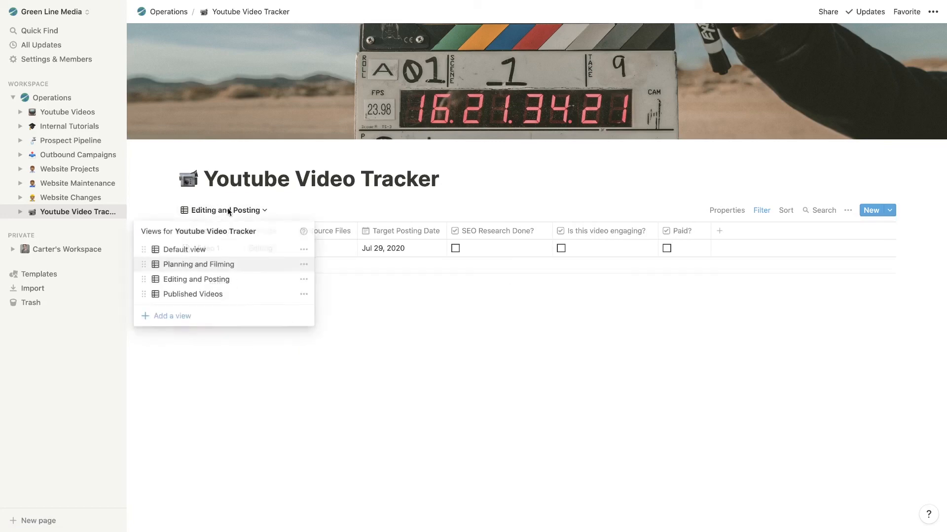
{"action": "left_click", "coordinate": [209, 292]}
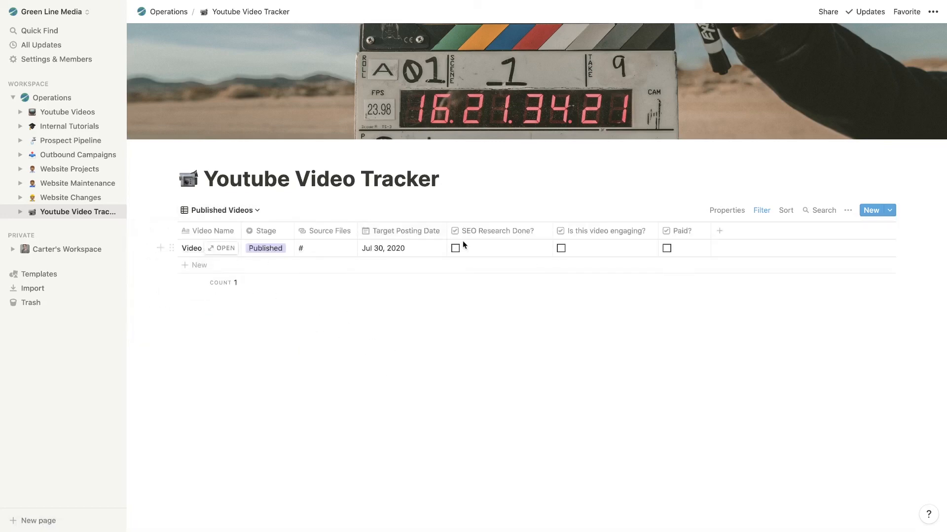
{"action": "left_click", "coordinate": [524, 232]}
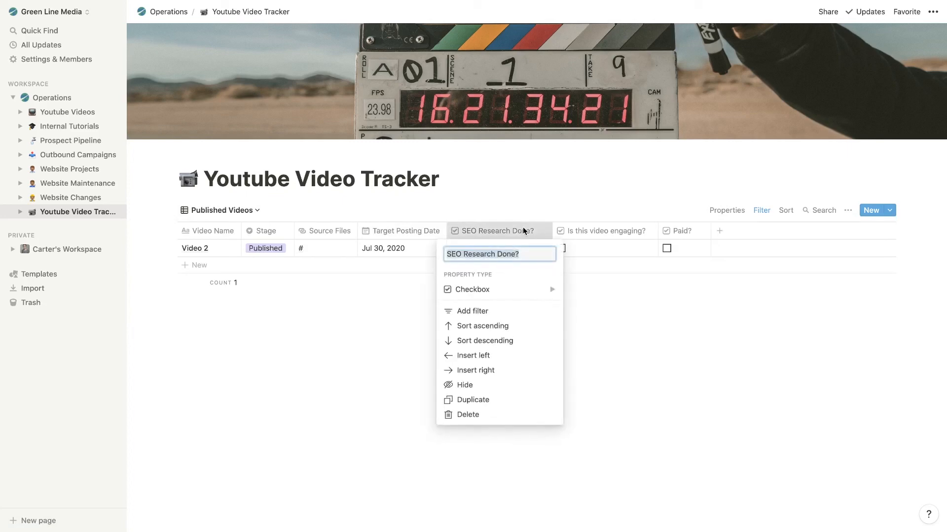
{"action": "left_click", "coordinate": [488, 385]}
{"action": "left_click", "coordinate": [327, 231]}
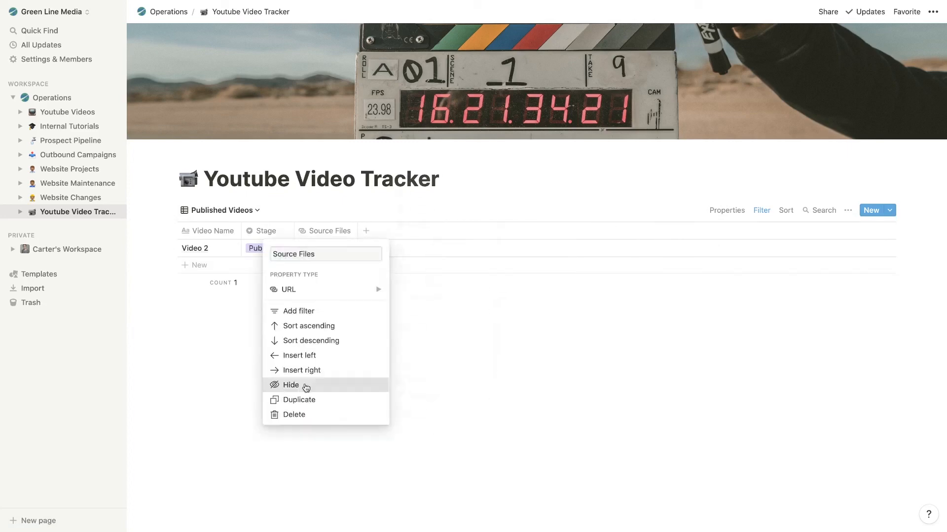
{"action": "left_click", "coordinate": [306, 386]}
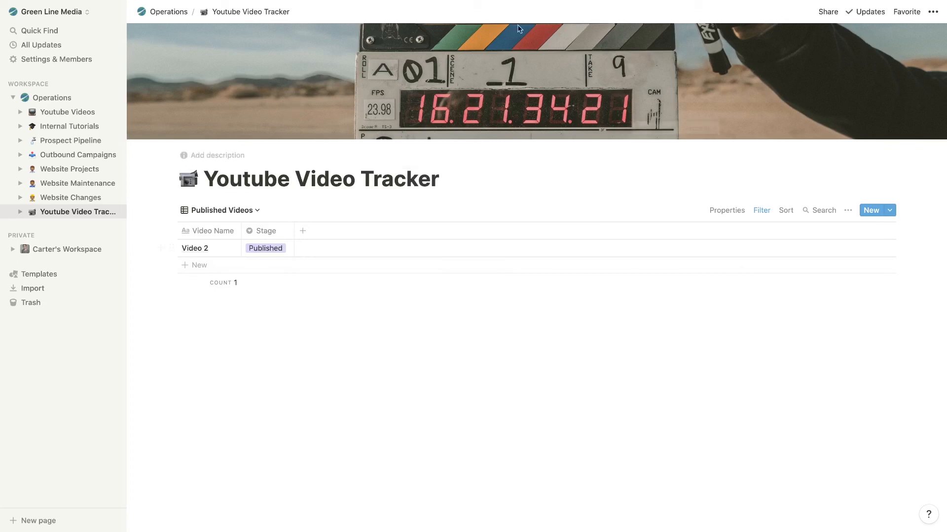
Add a text property named "Keywords targeted!" after Stage in the Published Videos view.
{"action": "left_click", "coordinate": [303, 231]}
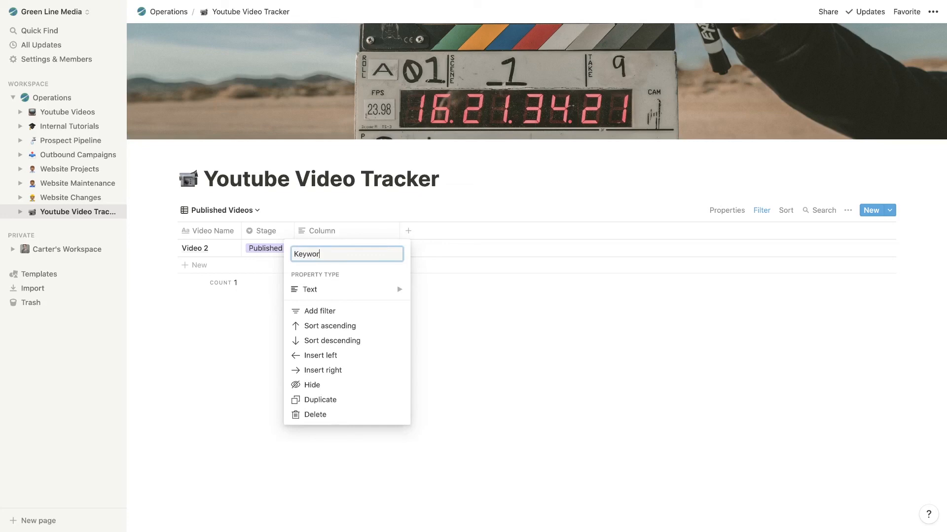
{"action": "type", "text": "Keywords targeted!"}
{"action": "key", "text": "Return"}
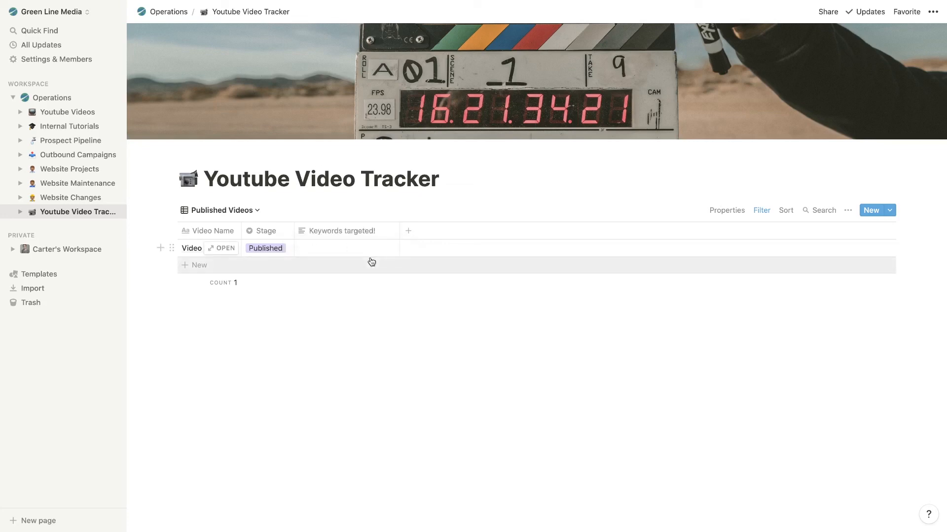
Review the Planning and Filming, Editing and Posting, and Published Videos views in turn, ending on Planning and Filming.
{"action": "left_click", "coordinate": [221, 210]}
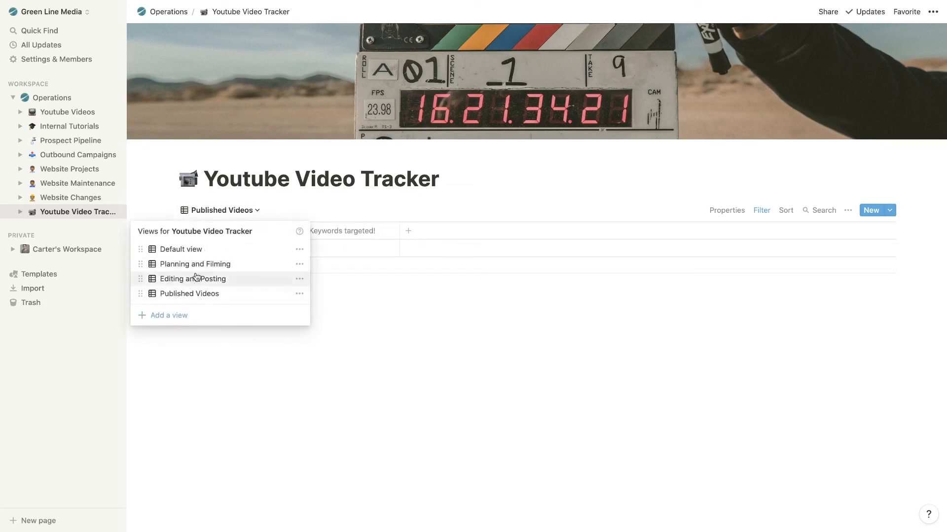
{"action": "left_click", "coordinate": [200, 265]}
{"action": "left_click", "coordinate": [242, 211]}
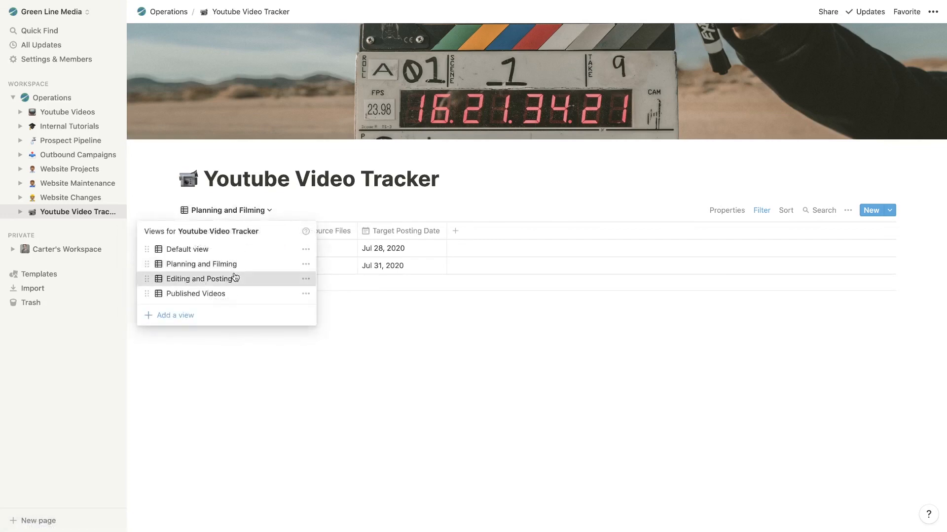
{"action": "left_click", "coordinate": [233, 278]}
{"action": "left_click", "coordinate": [244, 210]}
{"action": "left_click", "coordinate": [226, 292]}
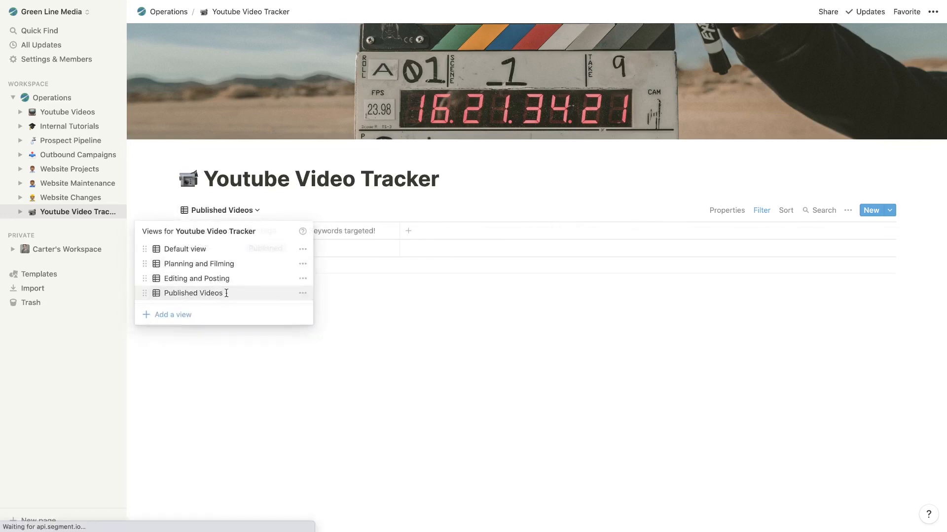
{"action": "left_click", "coordinate": [246, 212]}
{"action": "left_click", "coordinate": [216, 264]}
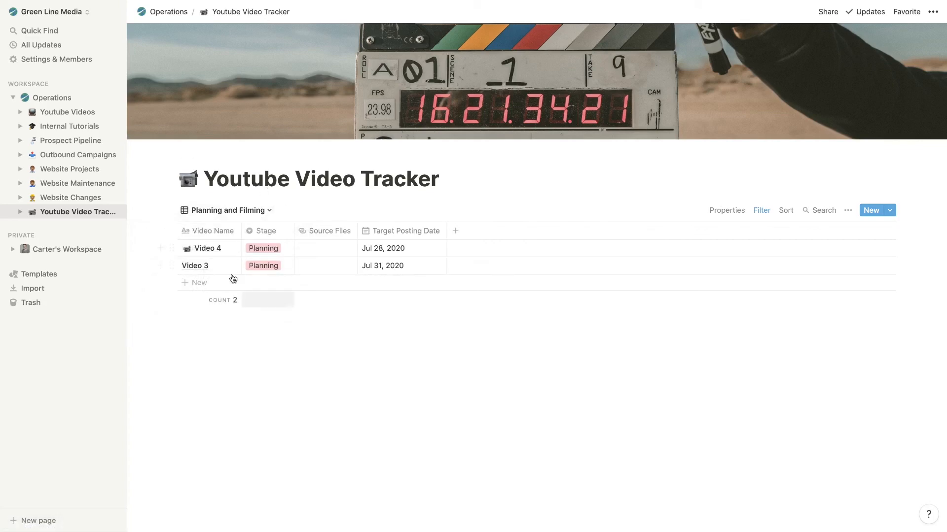
Add a board view to the tracker with the default name and check it in the list of views.
{"action": "left_click", "coordinate": [262, 213]}
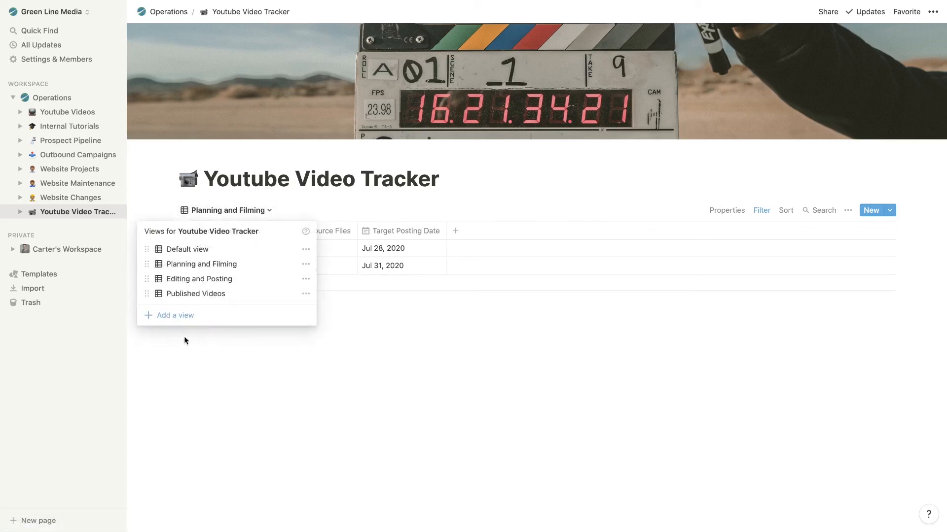
{"action": "left_click", "coordinate": [193, 318]}
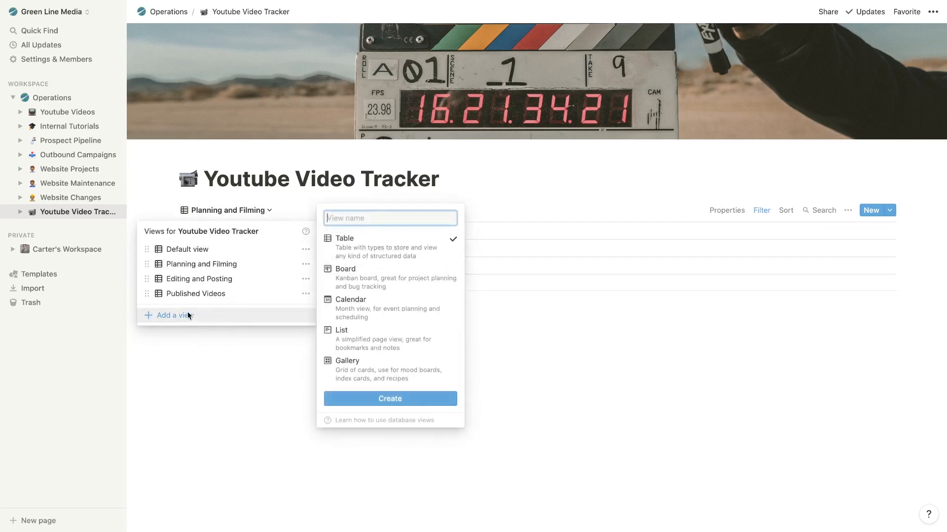
{"action": "left_click", "coordinate": [398, 282]}
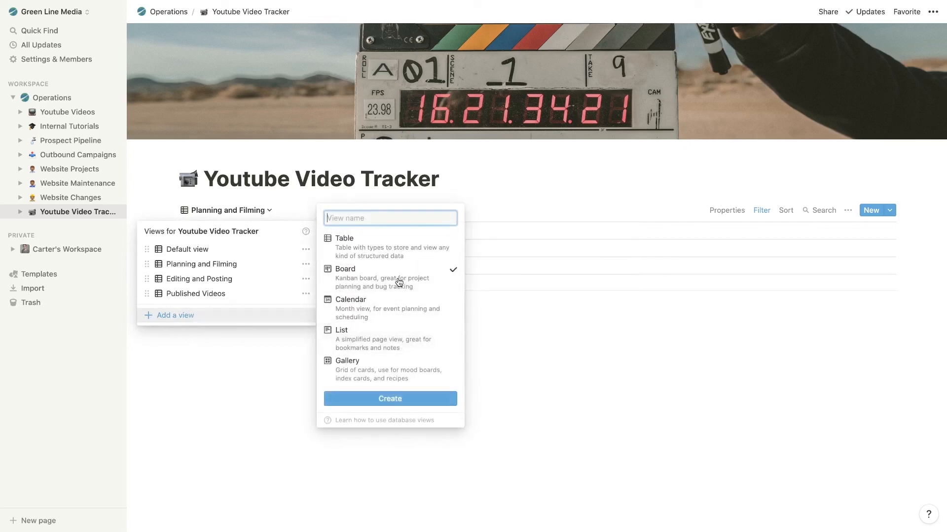
{"action": "left_click", "coordinate": [390, 399]}
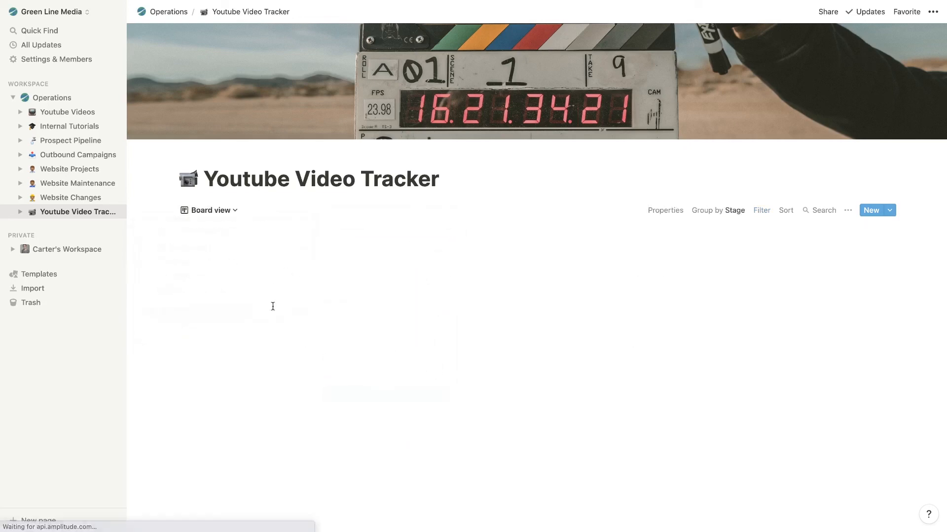
{"action": "left_click", "coordinate": [226, 212]}
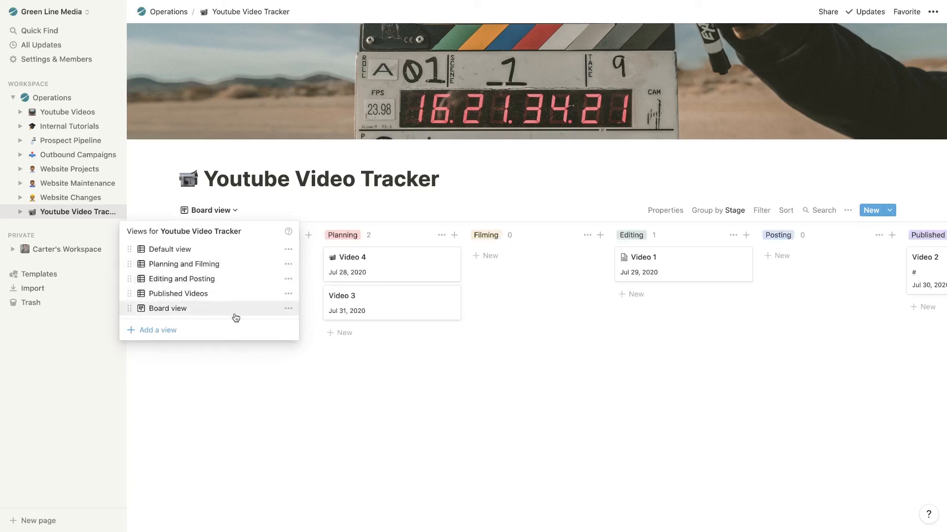
{"action": "left_click", "coordinate": [355, 362]}
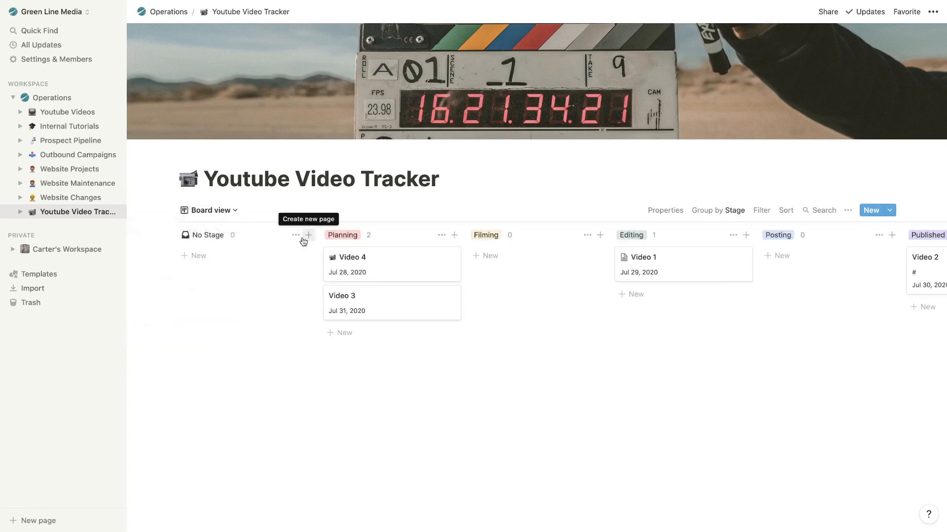
Hide the No Stage column on the board.
{"action": "left_click", "coordinate": [275, 251]}
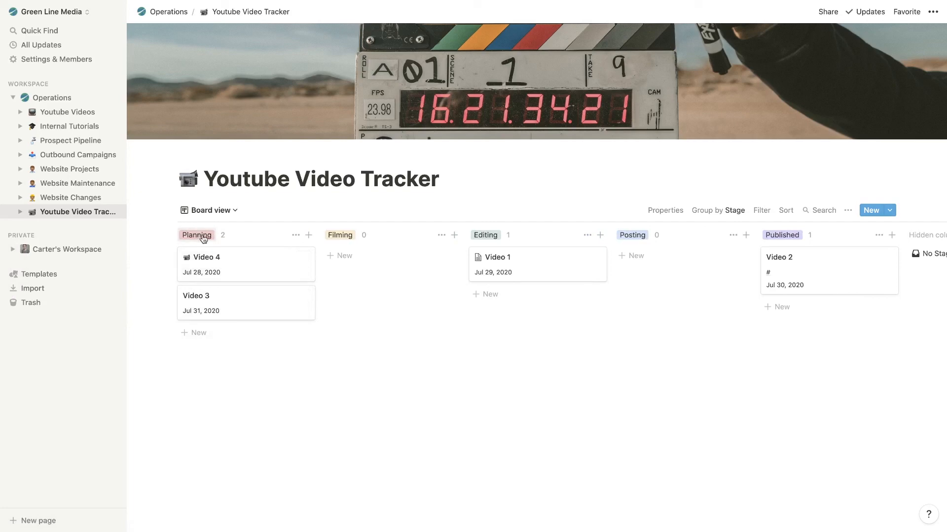
{"action": "scroll", "coordinate": [496, 242], "scroll_direction": "right", "scroll_amount": 5}
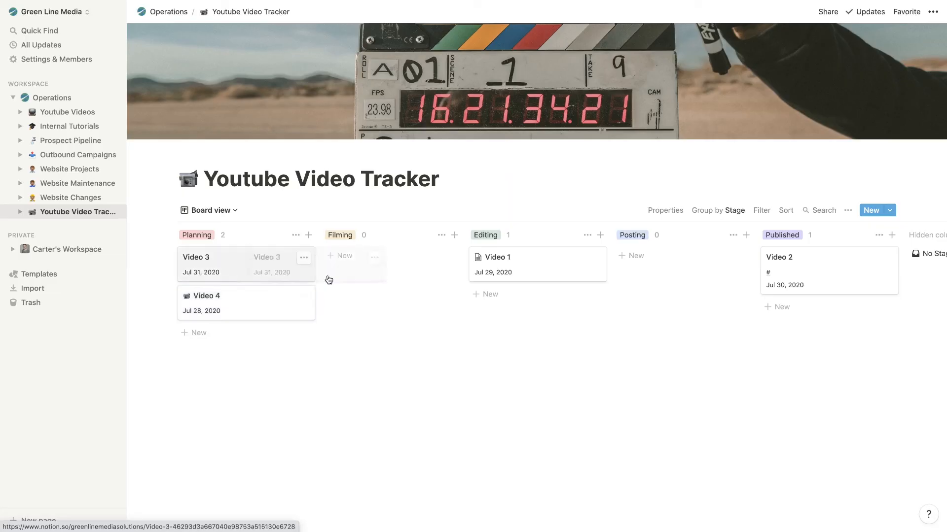
Open the list of views for the Youtube Video Tracker.
{"action": "left_click", "coordinate": [217, 210]}
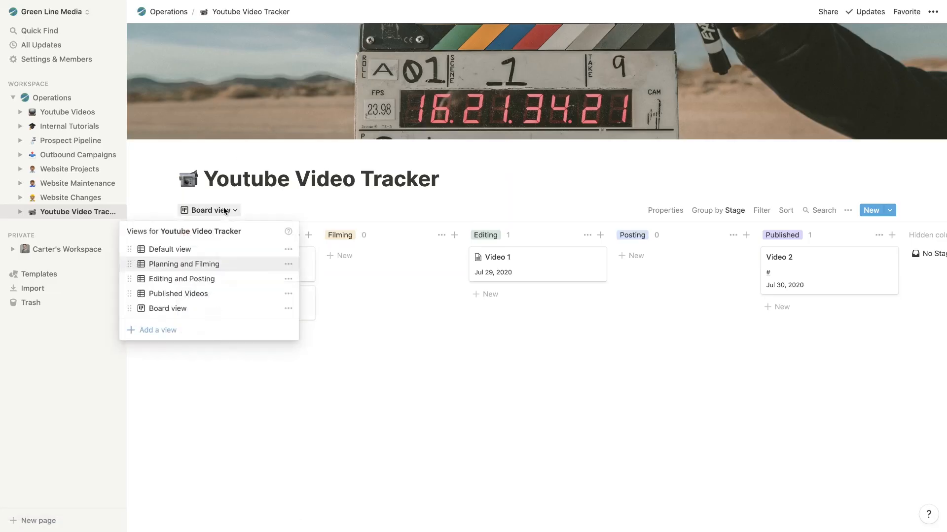